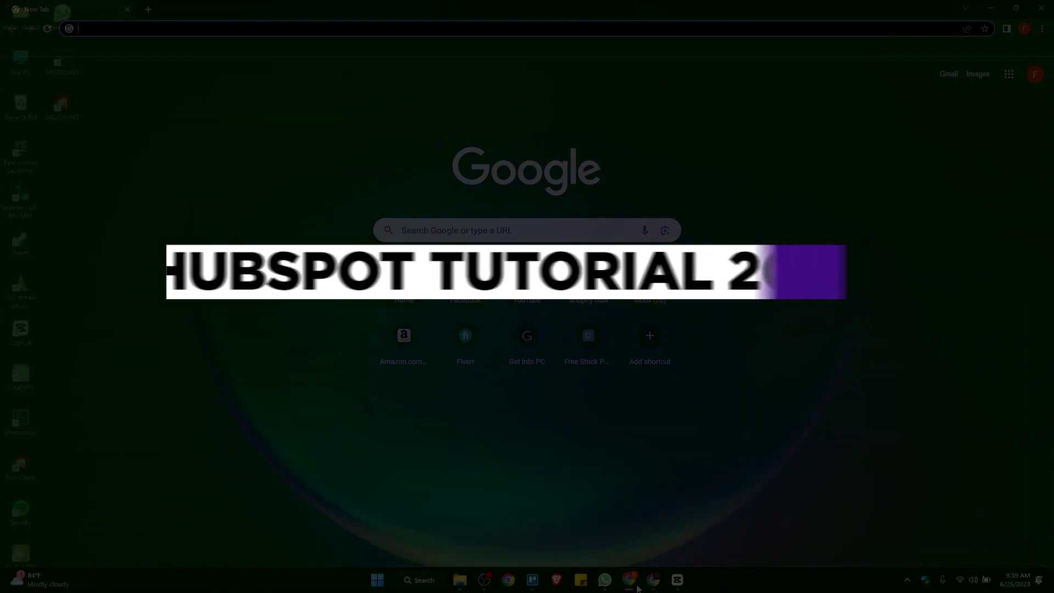
Step: Search for hubspot and open HubSpot's Free CRM page from the results
type("hubs")
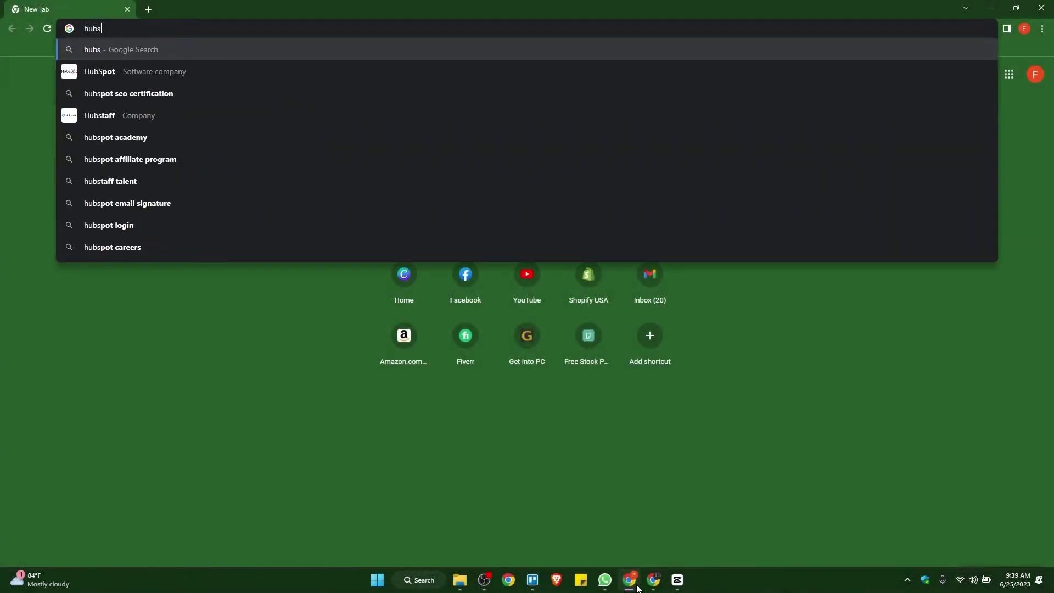
type("pot")
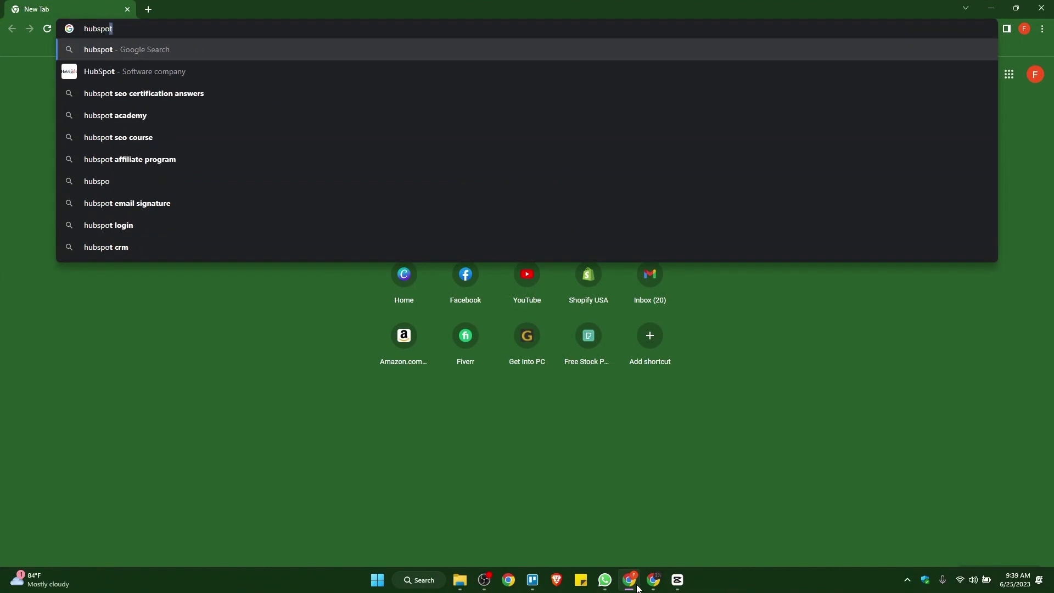
key("Return")
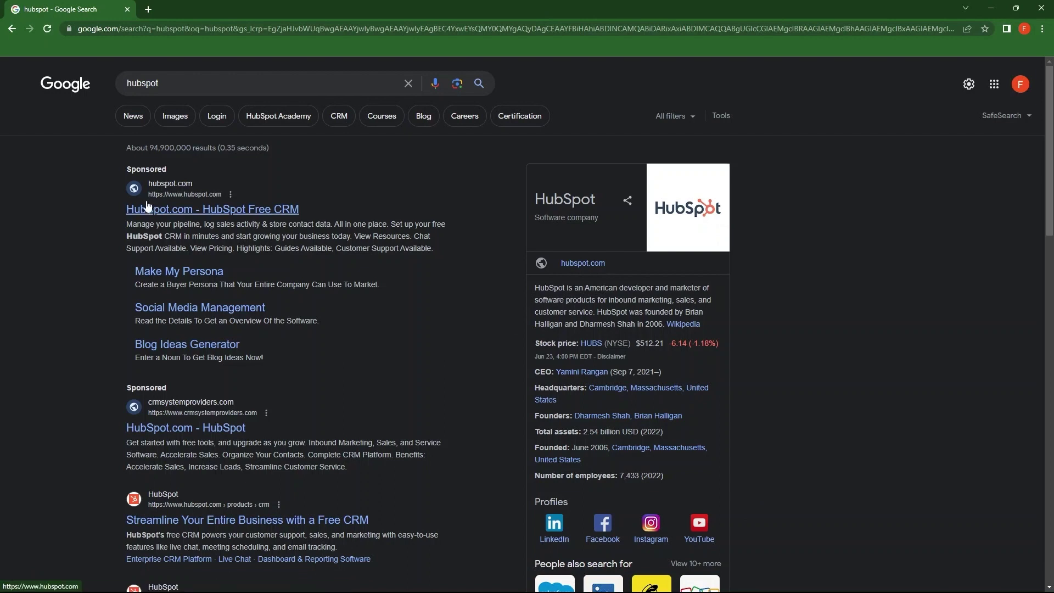
left_click(253, 208)
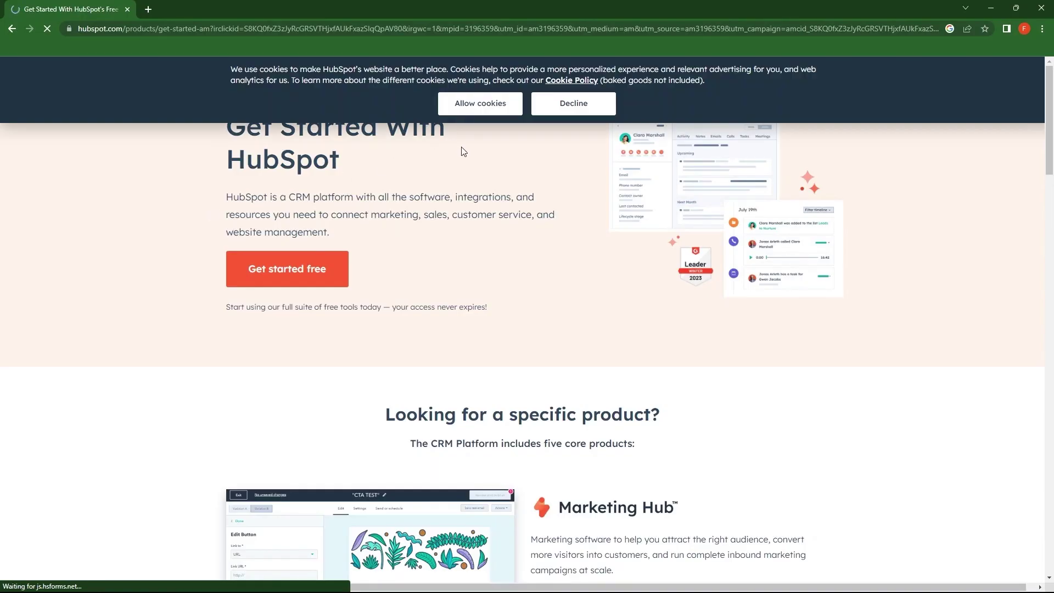
Step: Allow cookies, read the introduction, and start the free signup with Get started free
left_click(515, 104)
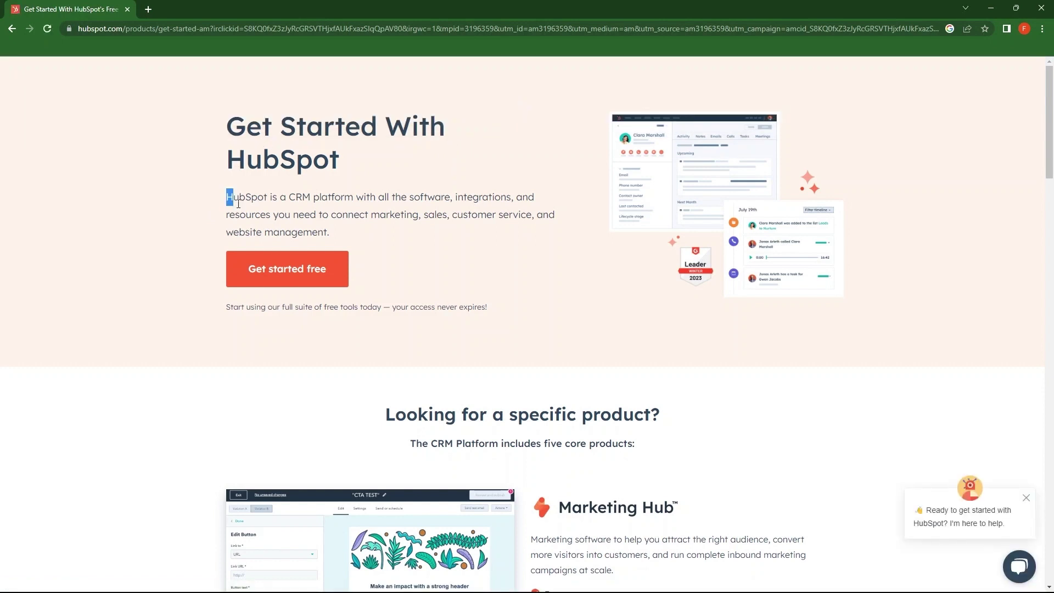
left_click_drag(239, 204, 329, 235)
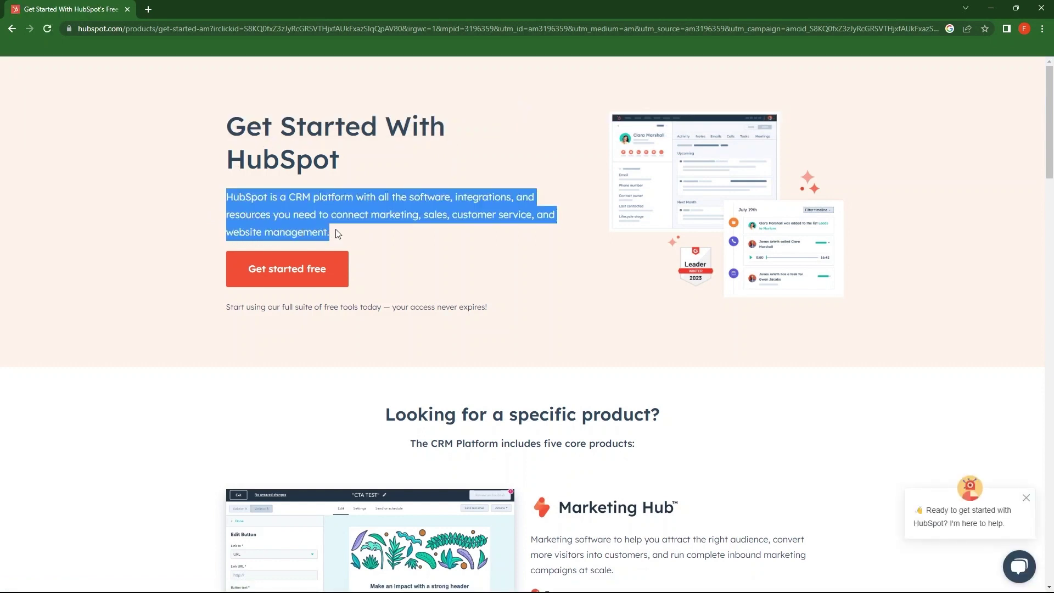
triple_click(287, 277)
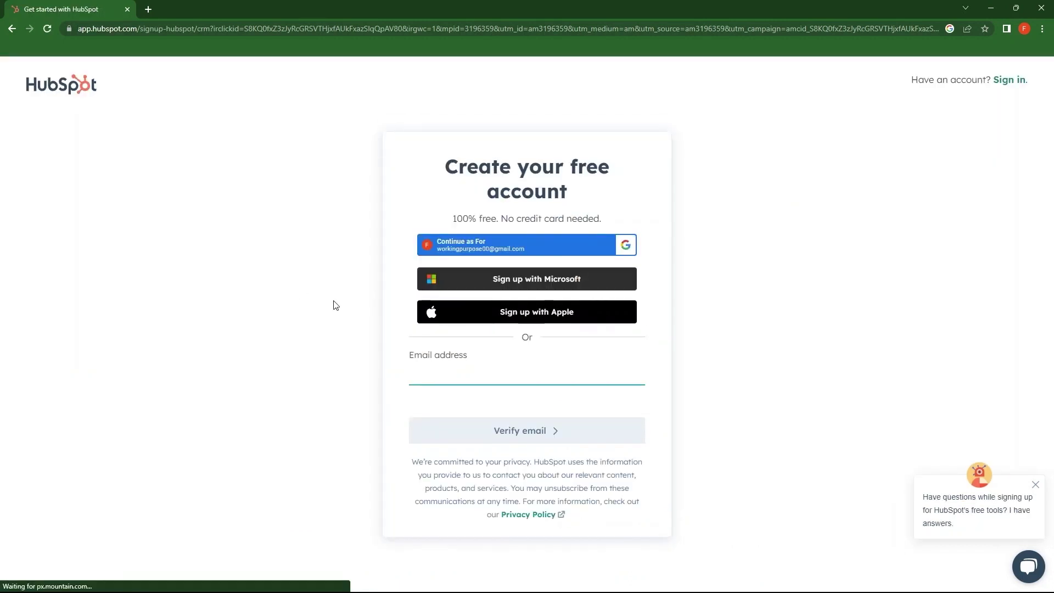
left_click_drag(453, 219, 615, 226)
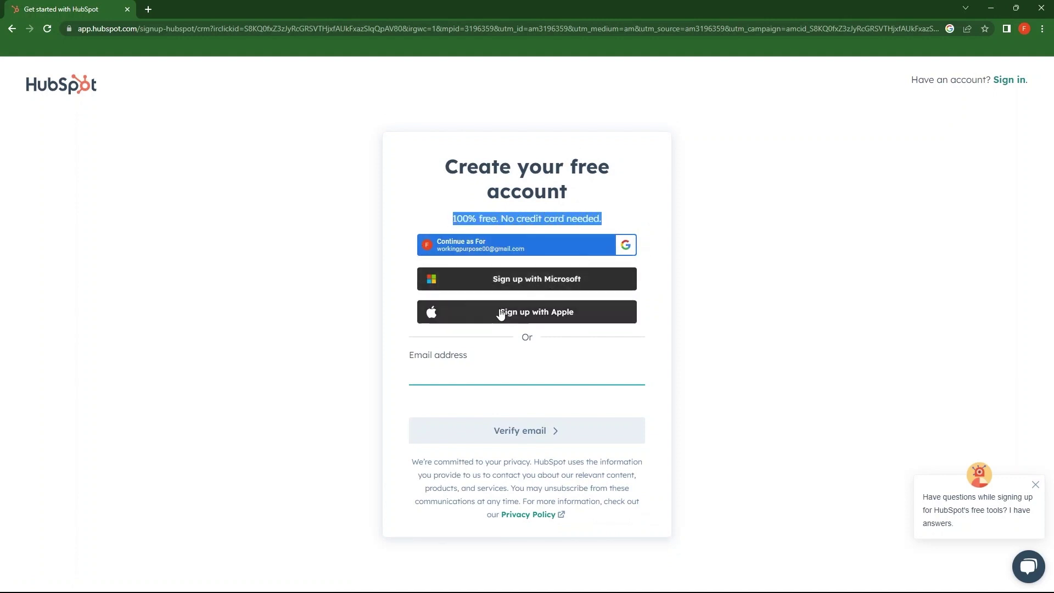
left_click_drag(454, 219, 615, 225)
left_click(622, 257)
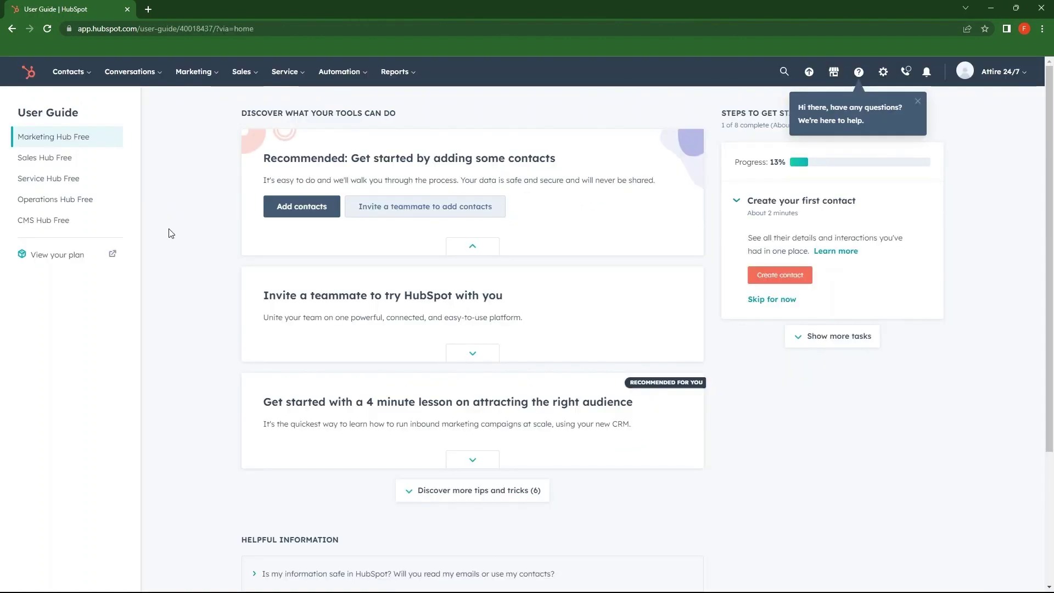
Step: Browse the Contacts and Marketing menus in HubSpot's top navigation bar
left_click(88, 75)
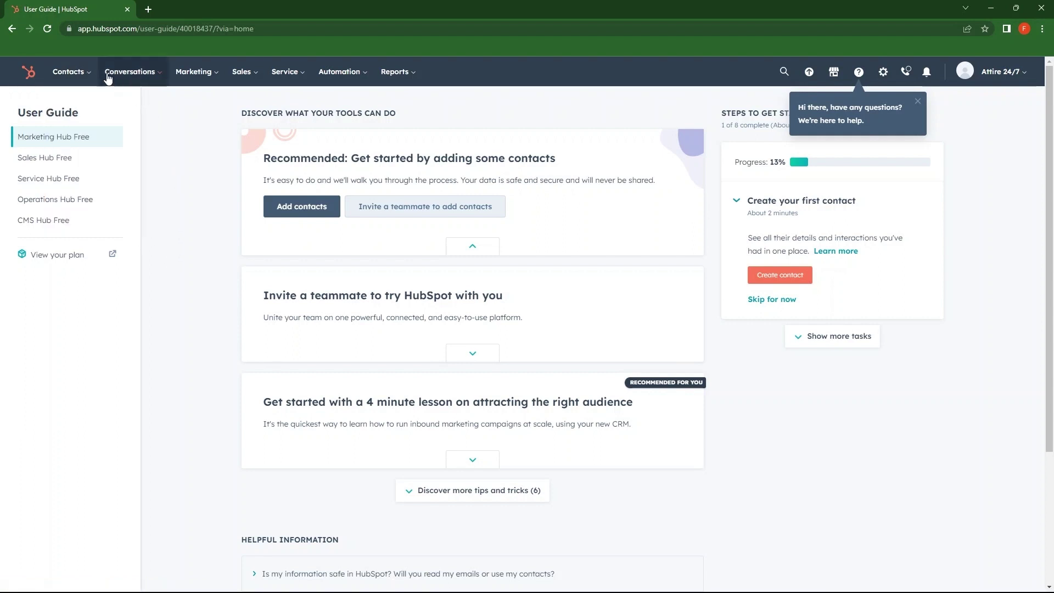
mouse_move(162, 80)
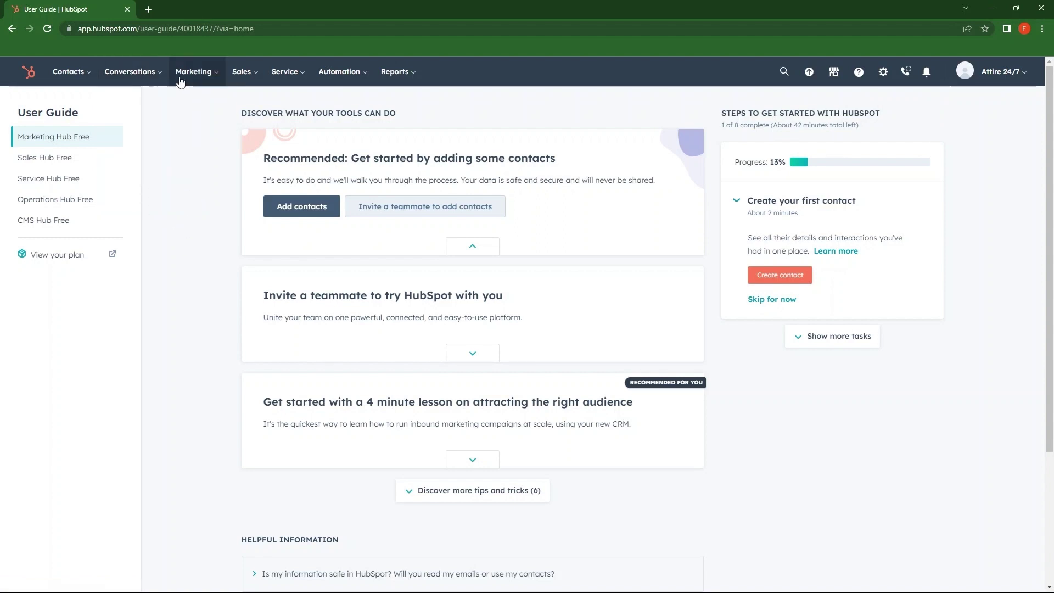
left_click(215, 81)
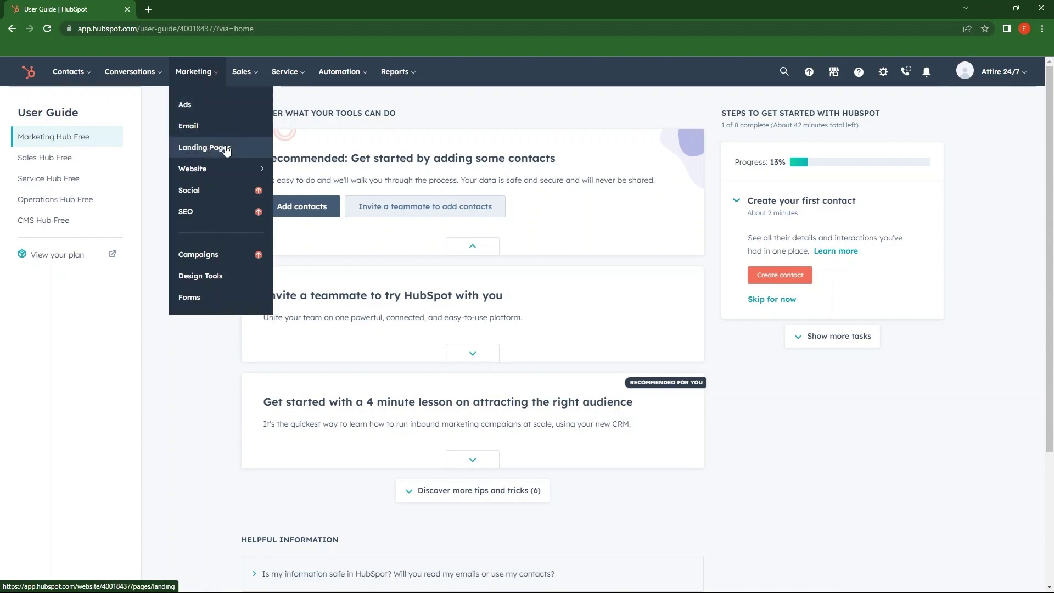
mouse_move(184, 173)
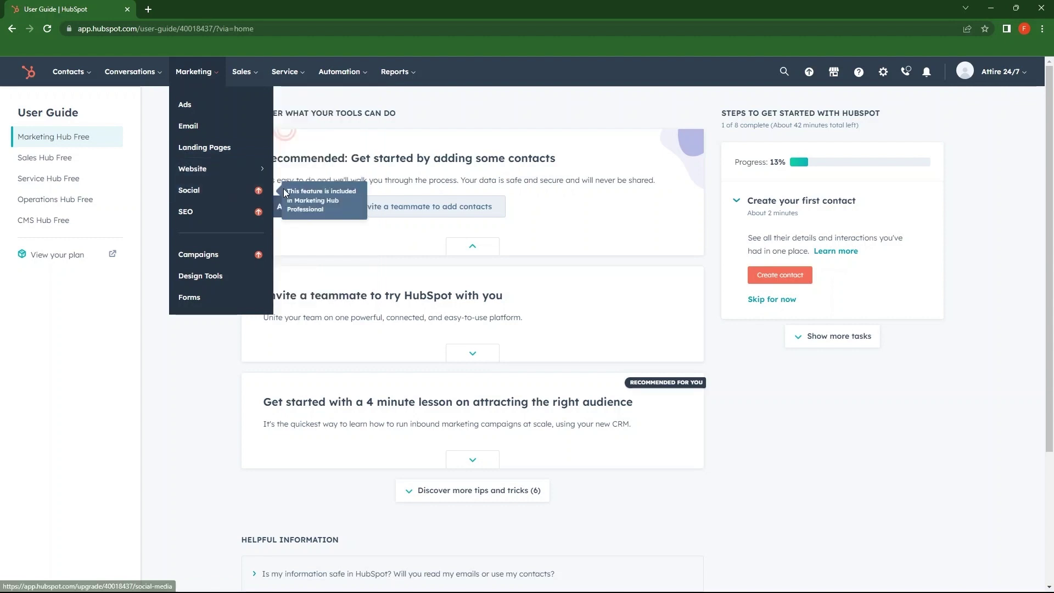
left_click(245, 71)
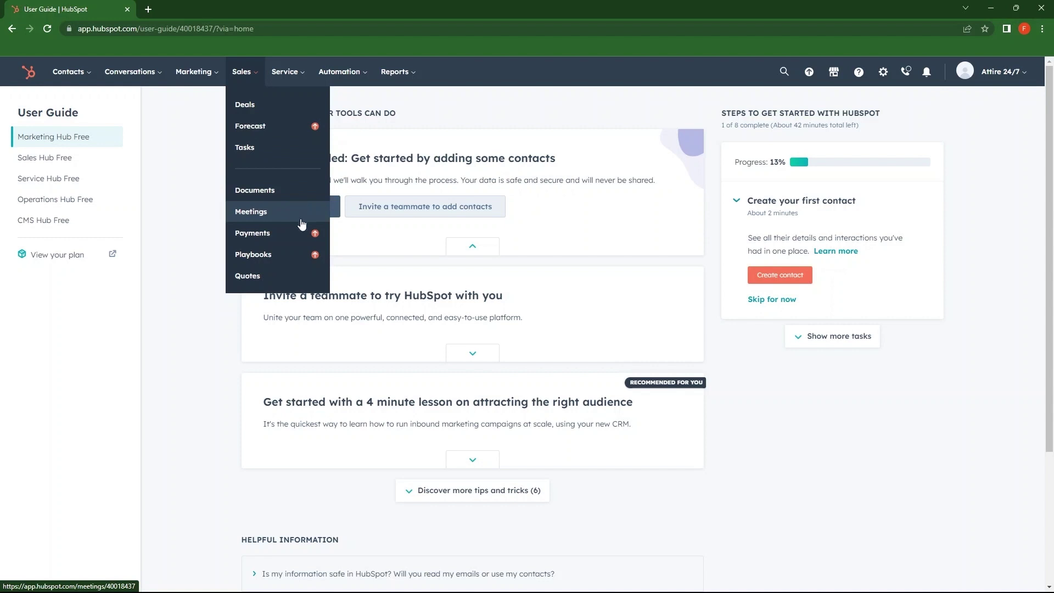
left_click(279, 76)
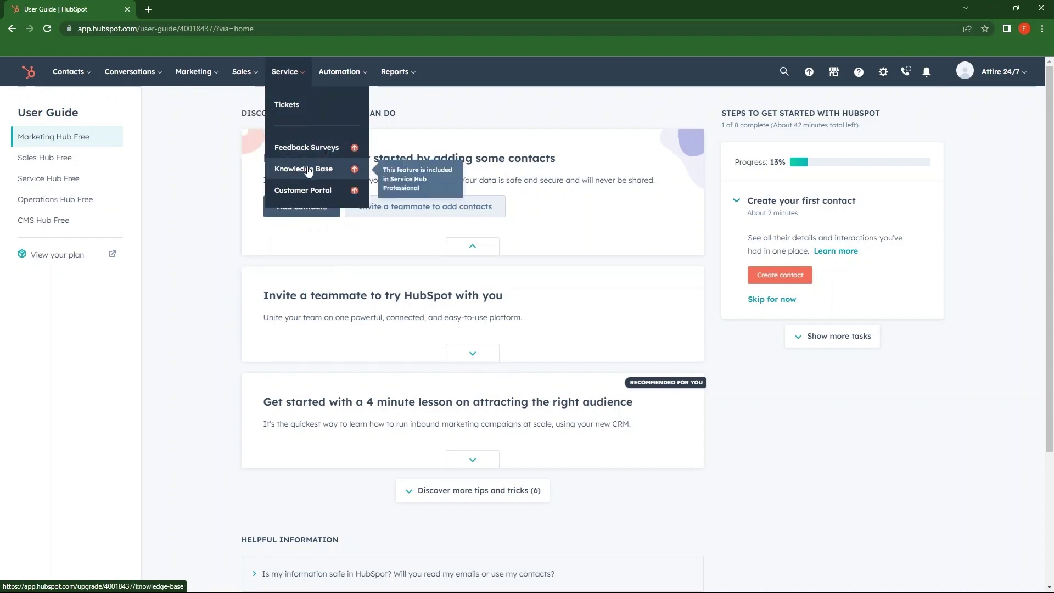
left_click(362, 83)
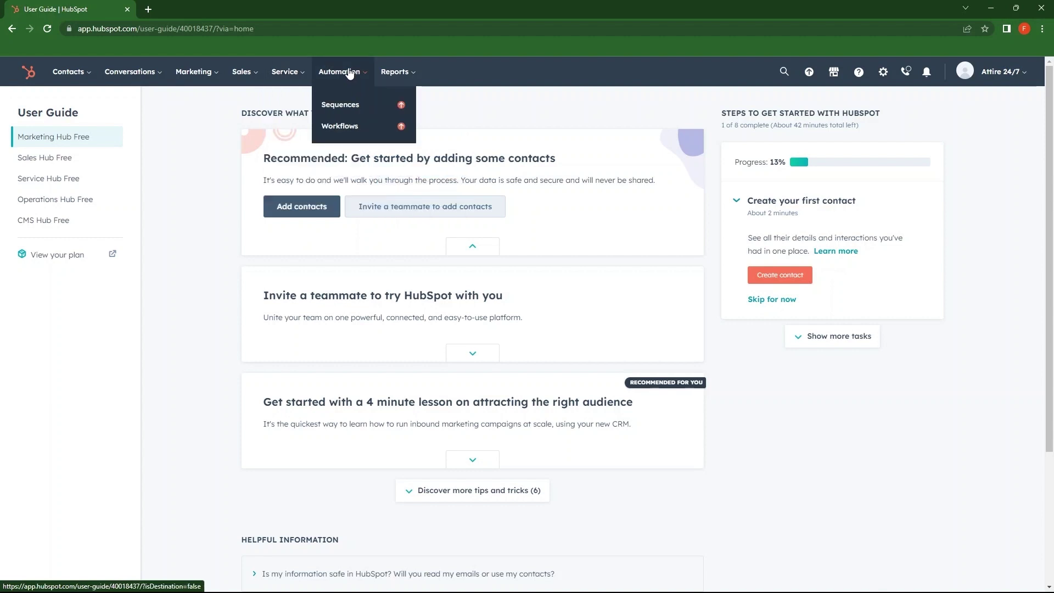
left_click(395, 72)
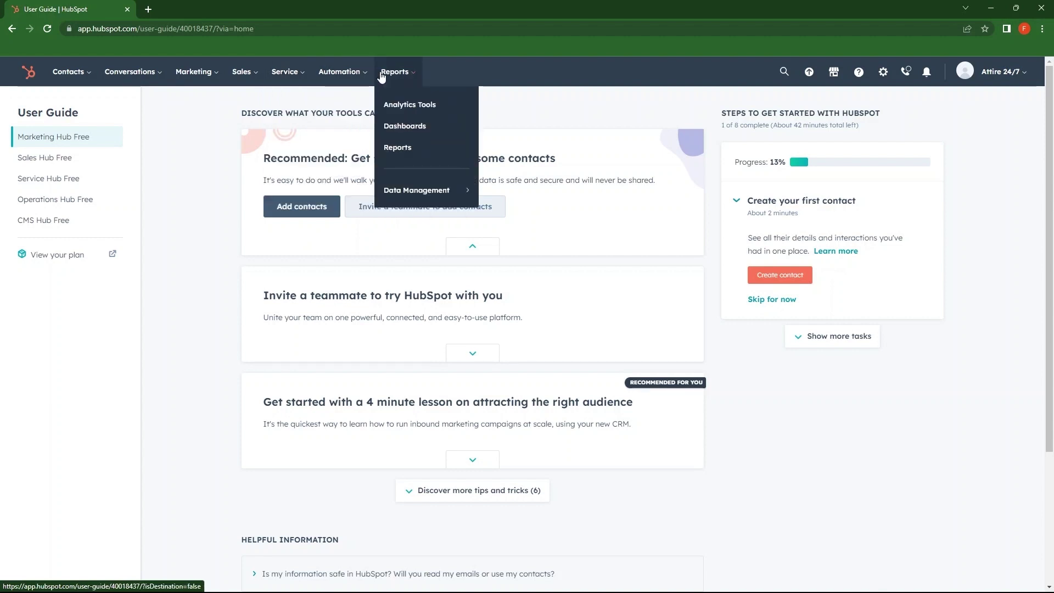
left_click(819, 462)
Step: Read the getting-started cards, then choose Create contact to reach the Contacts list
left_click_drag(251, 123, 244, 193)
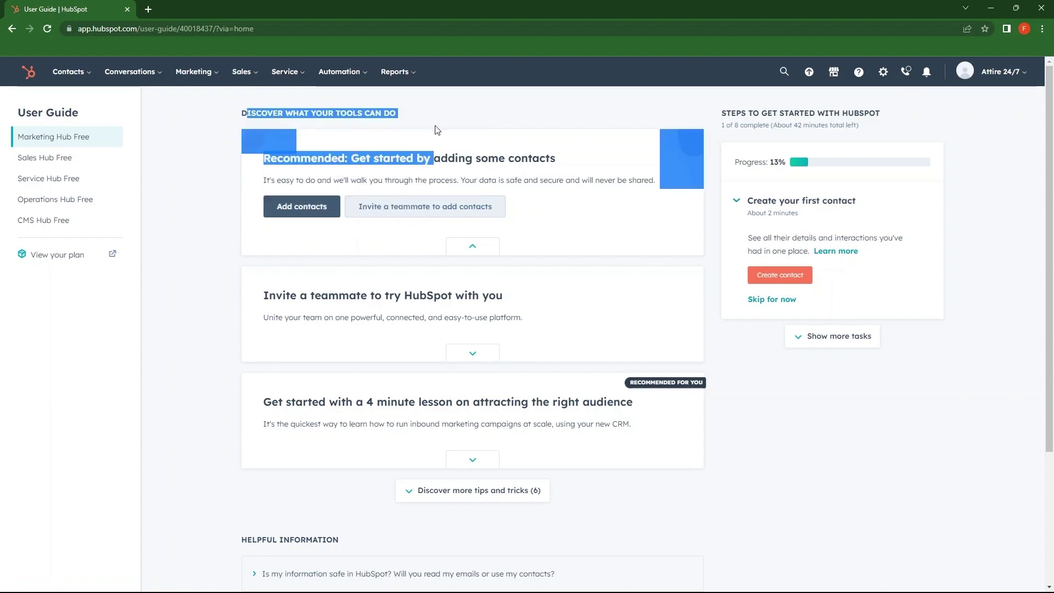
left_click(226, 192)
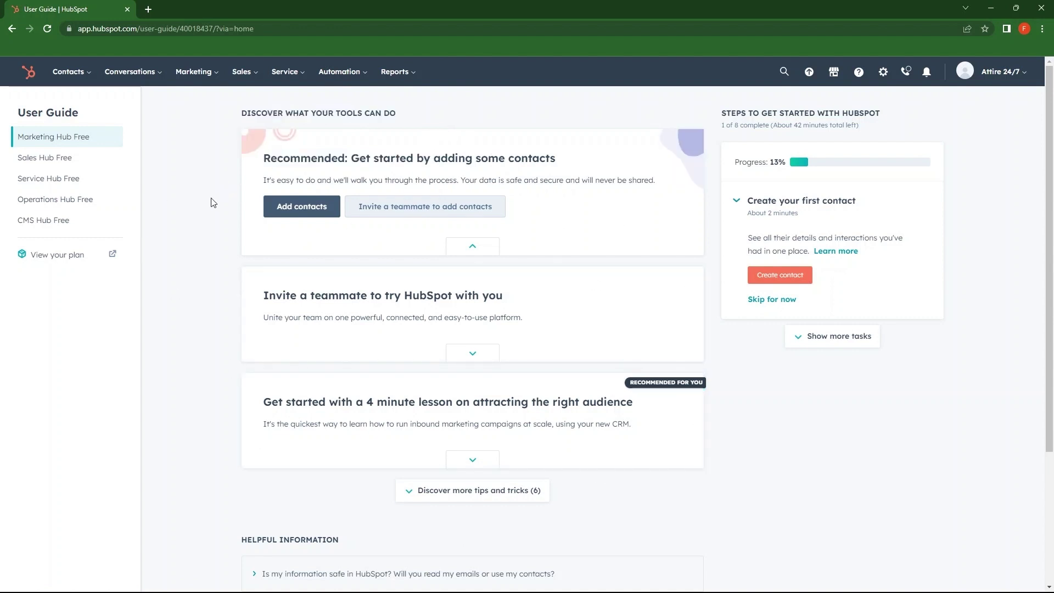
left_click_drag(260, 184, 658, 188)
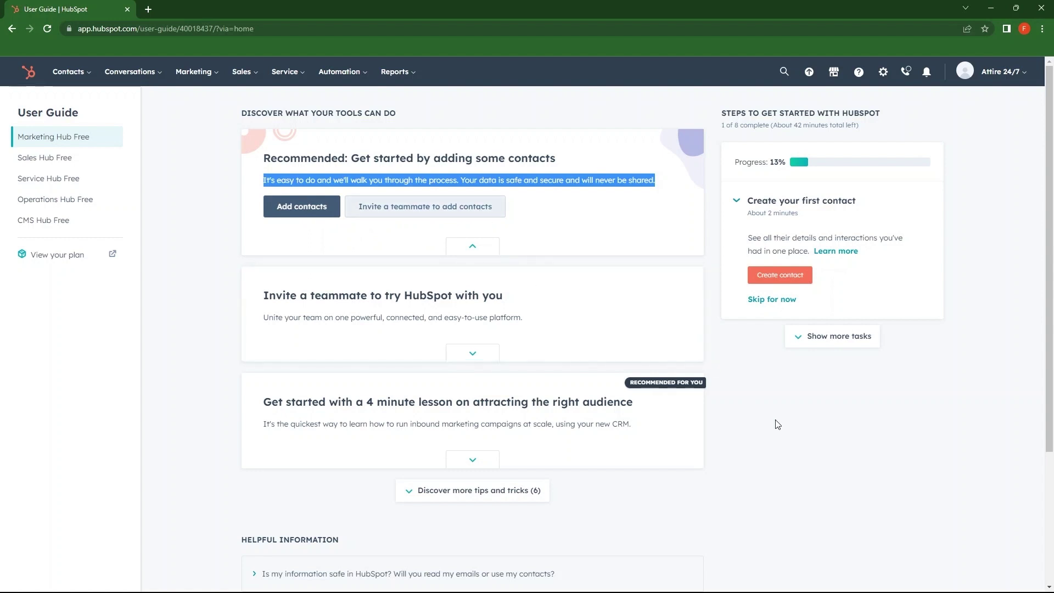
left_click(788, 425)
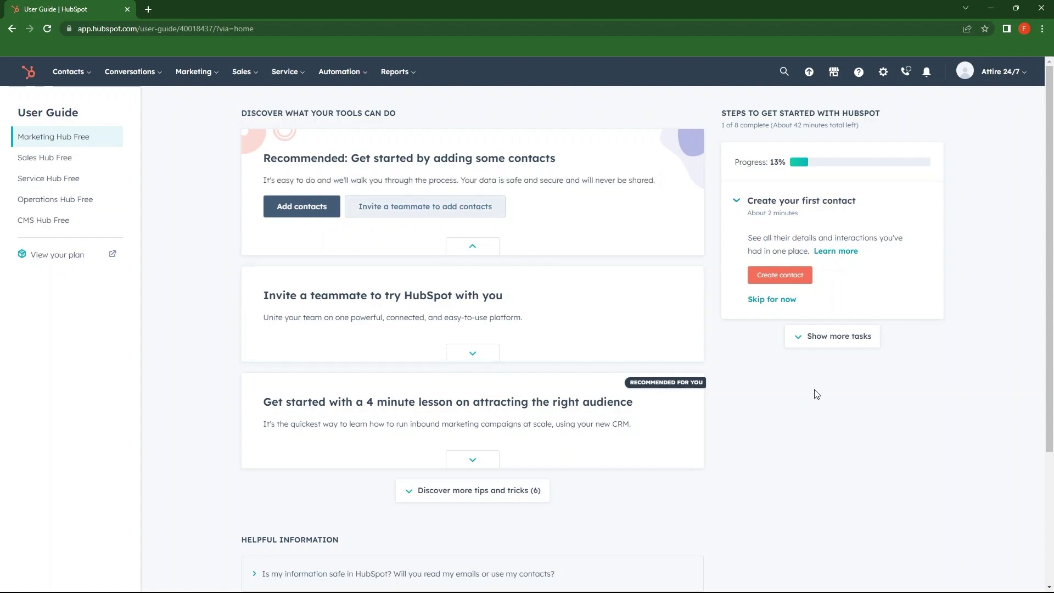
left_click(761, 275)
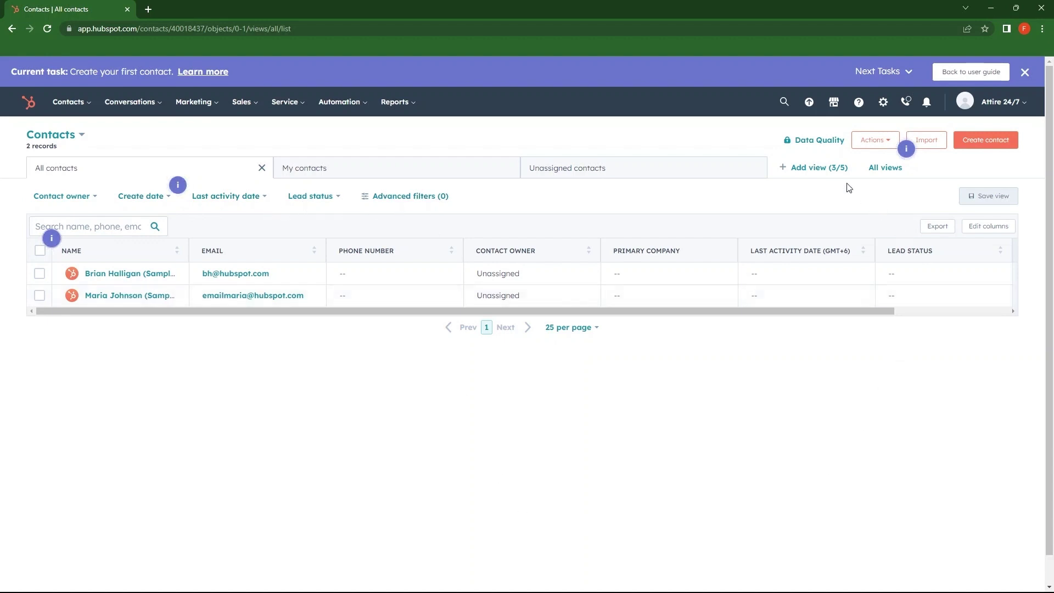
Step: Check the contacts Actions dropdown, then open a blank Create contact form
left_click(885, 145)
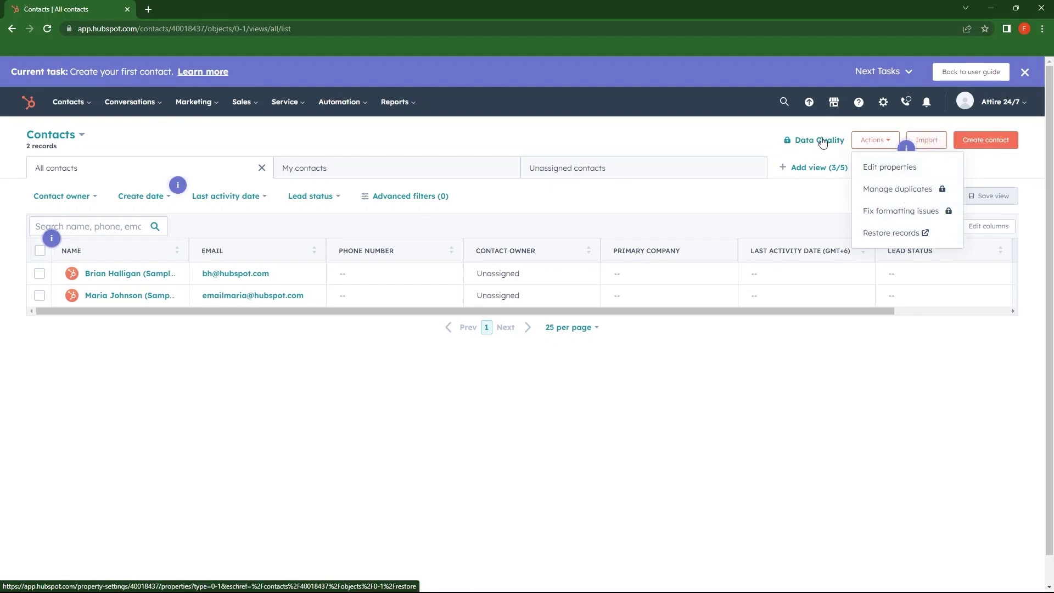
left_click(919, 148)
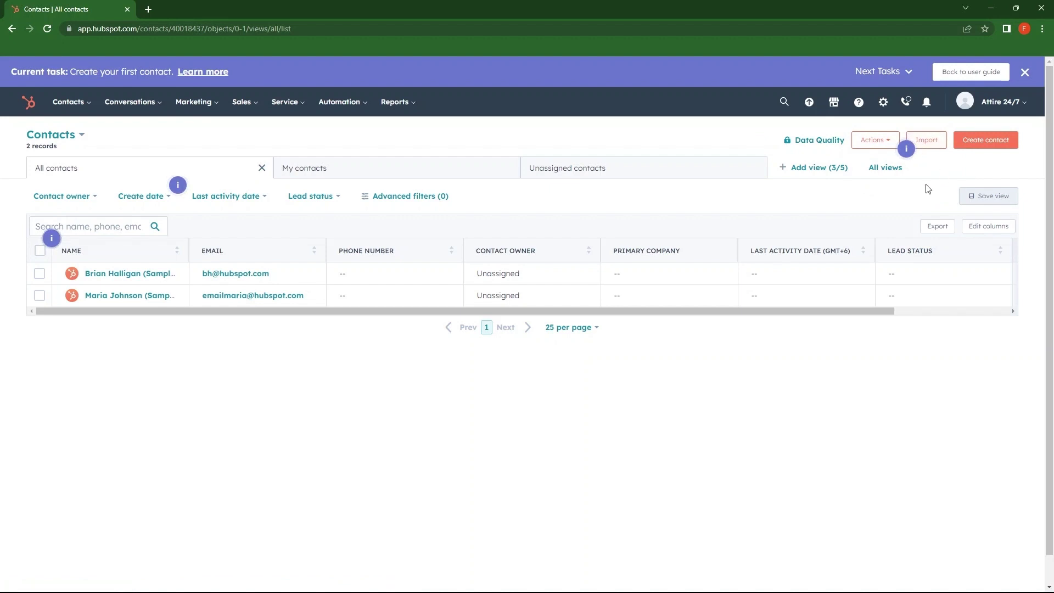
left_click(1012, 142)
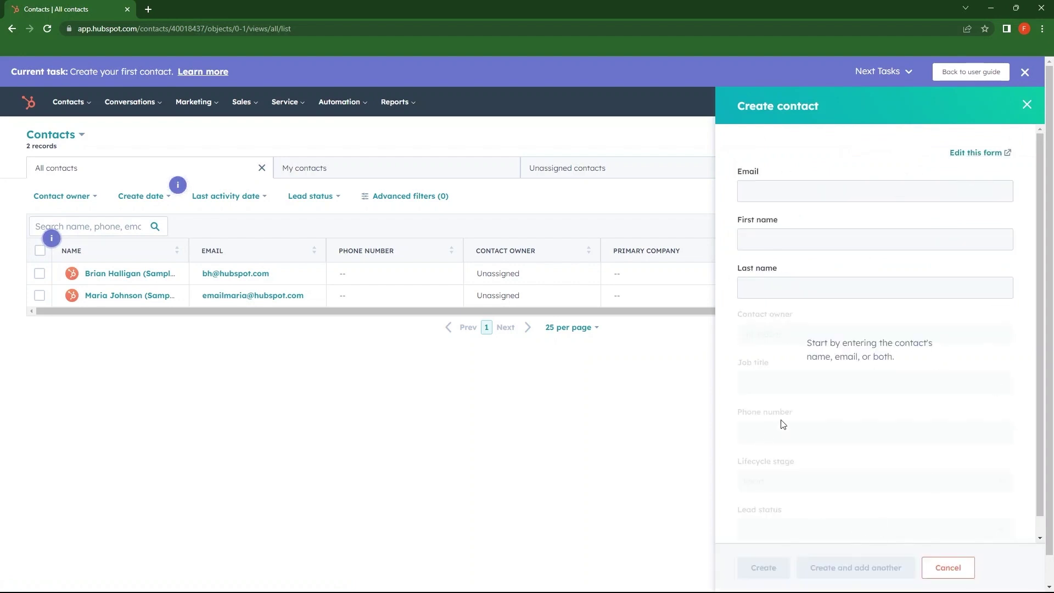
Step: Enter the contact's email, then begin typing a phone number in the Phone field
scroll(785, 424, "down", 1)
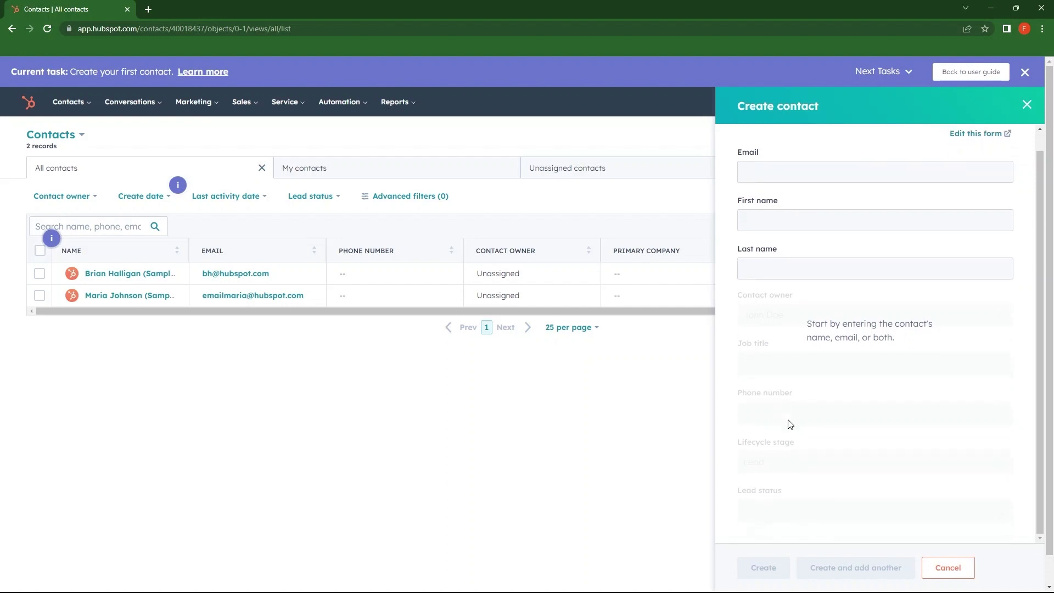
scroll(789, 424, "up", 1)
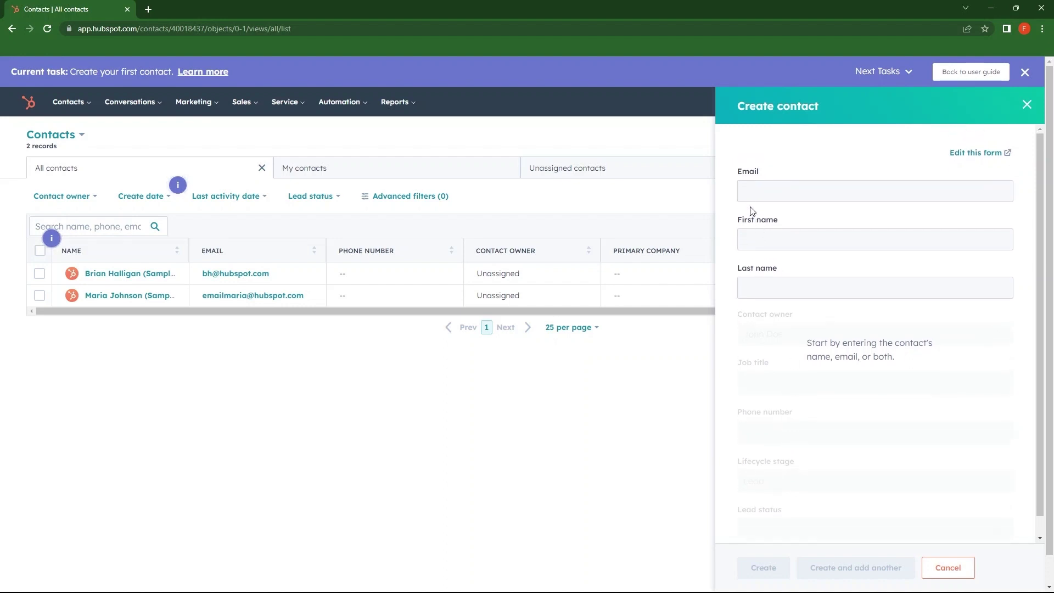
left_click(749, 190)
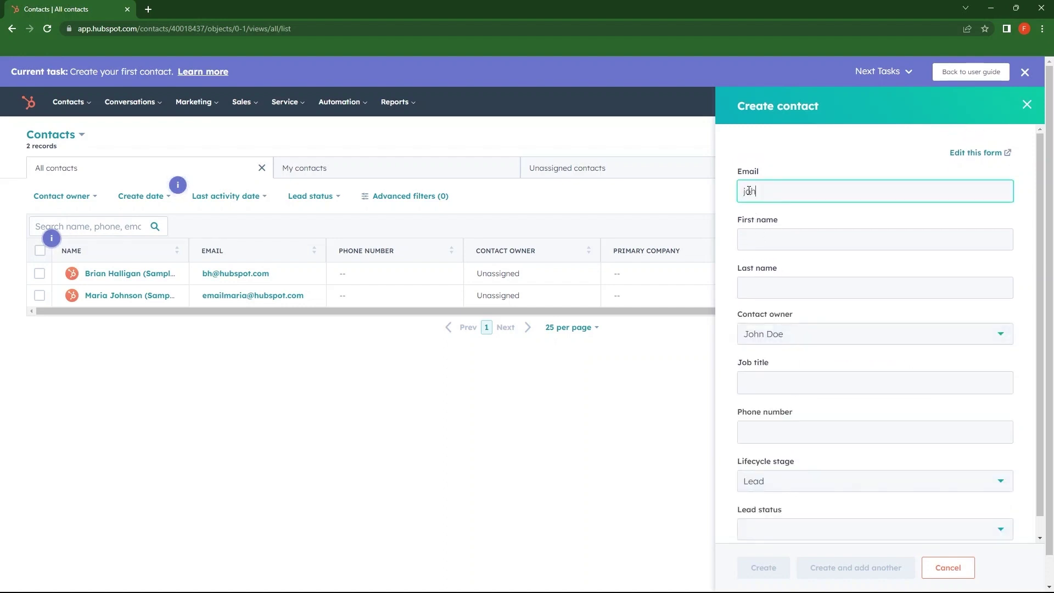
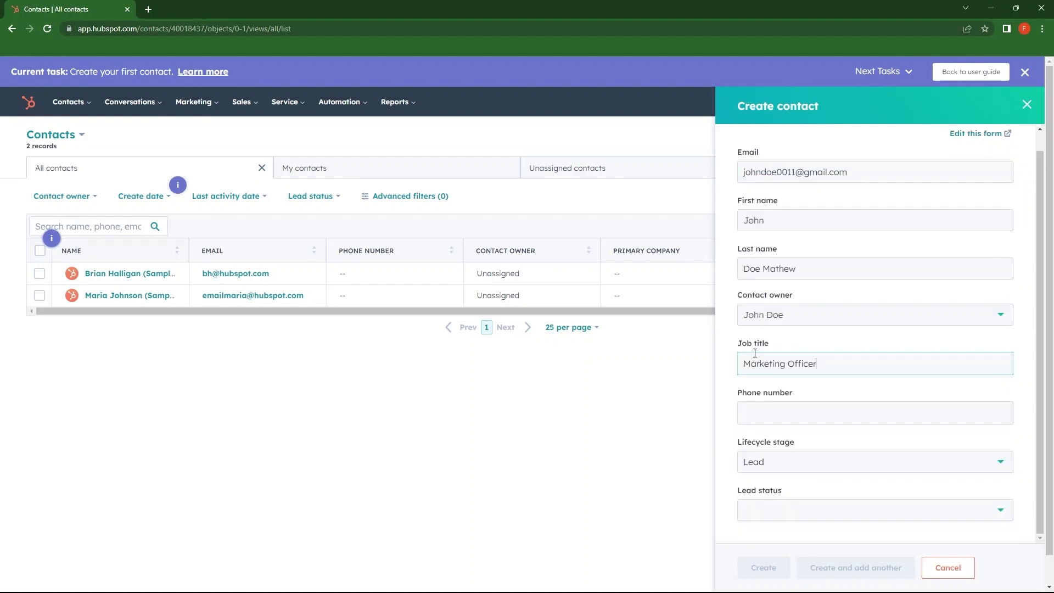
key("Tab")
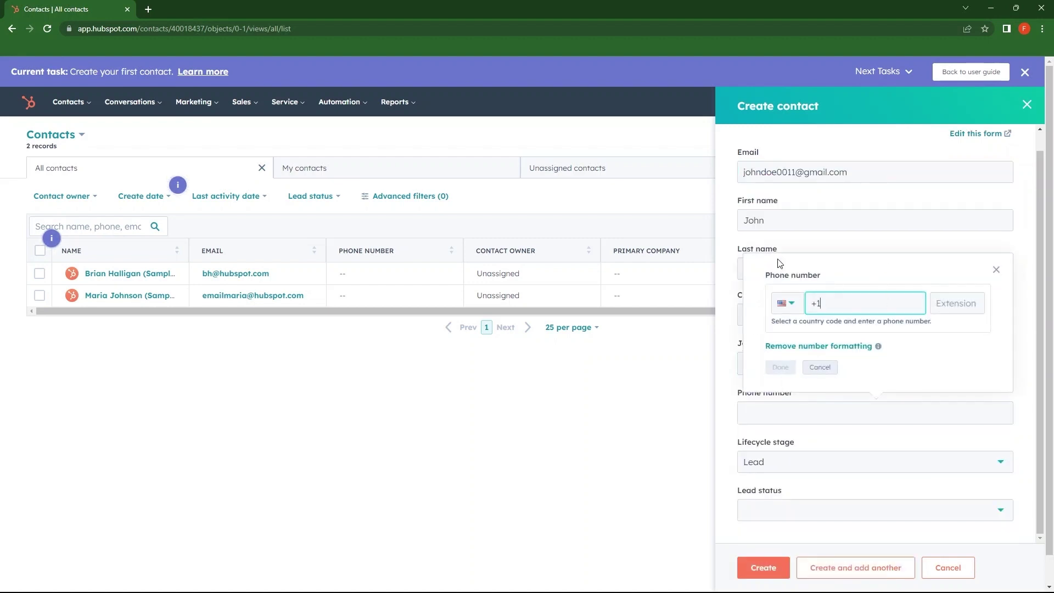
type("555")
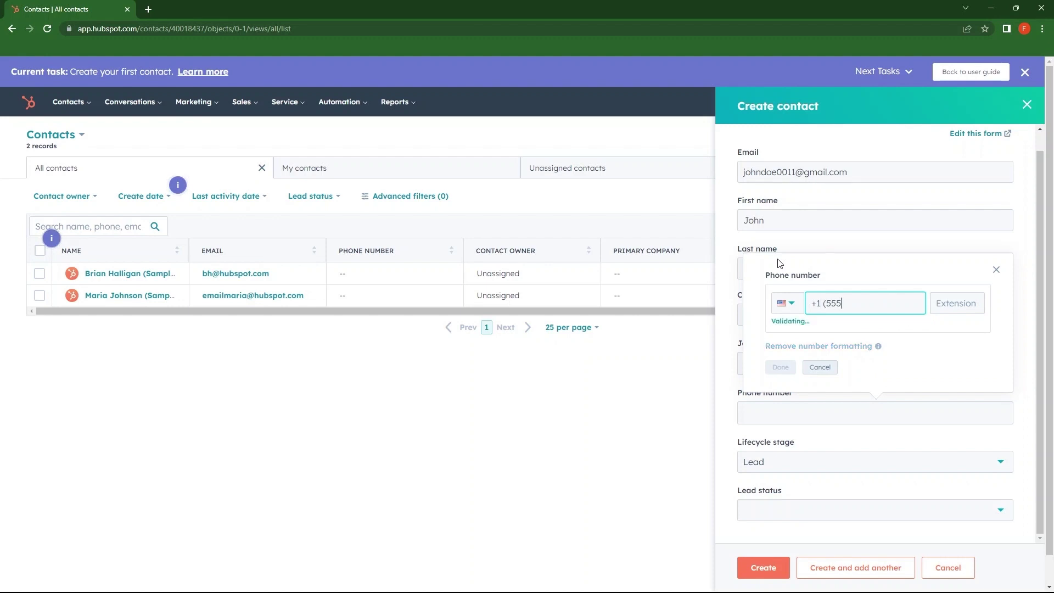
type("00-030")
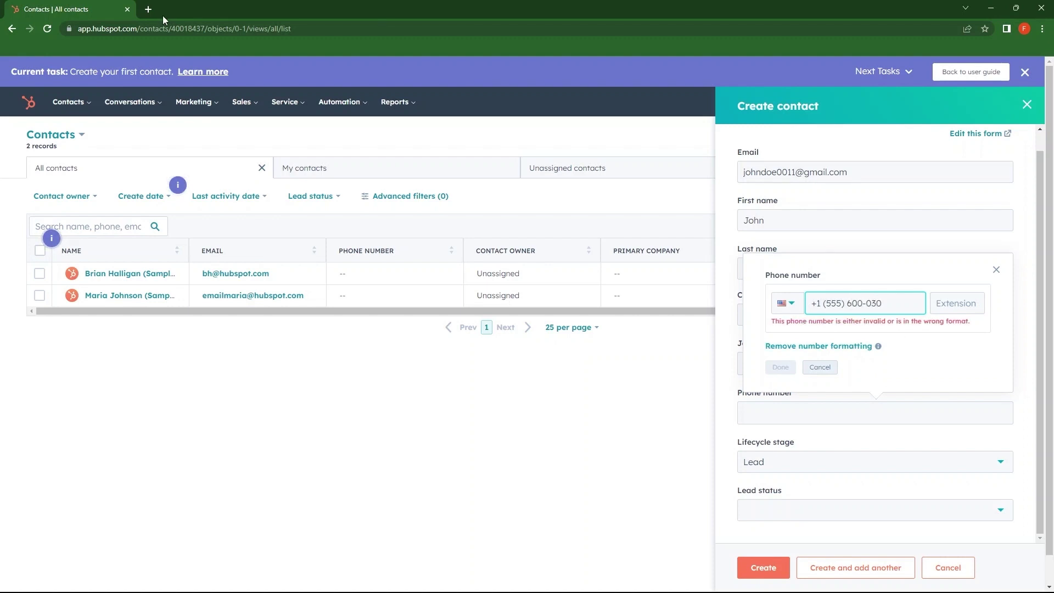
Step: In a new tab, search 'fake number generator' and open quackr.io's phone number generator
left_click(148, 8)
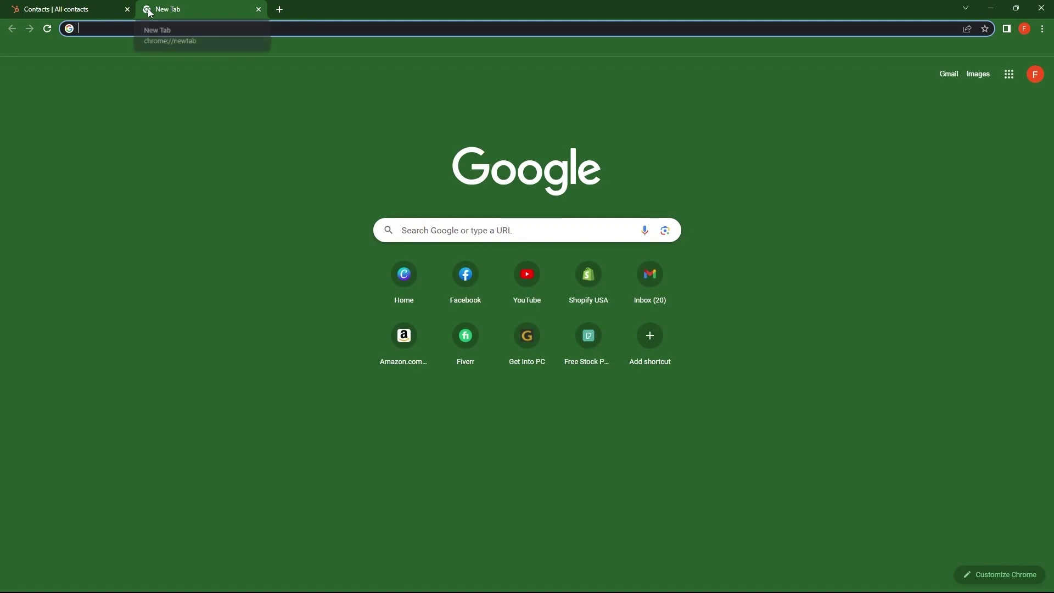
type("fake number generator")
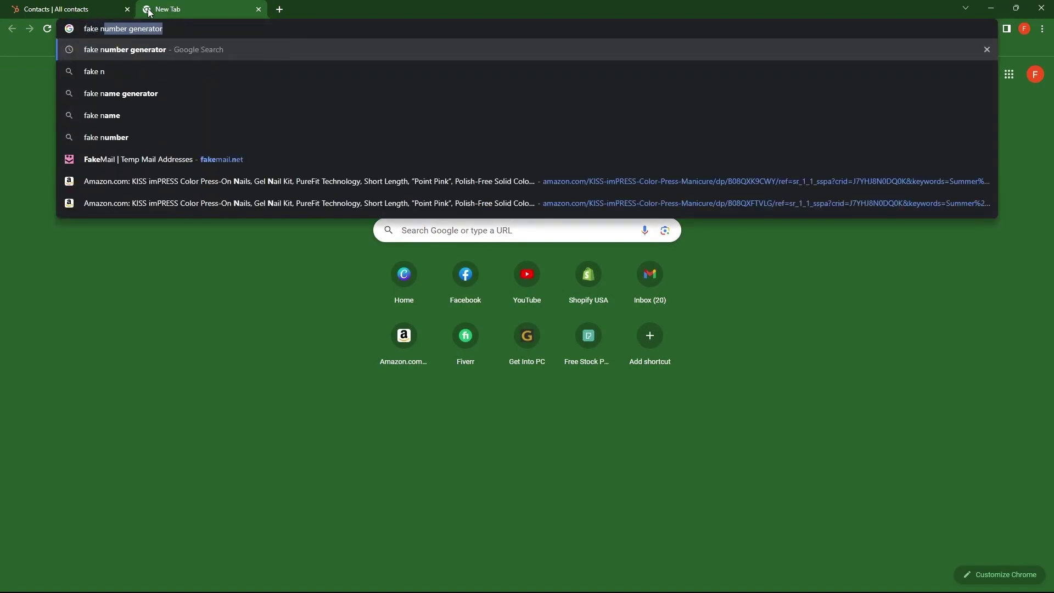
key("Right")
key("Return")
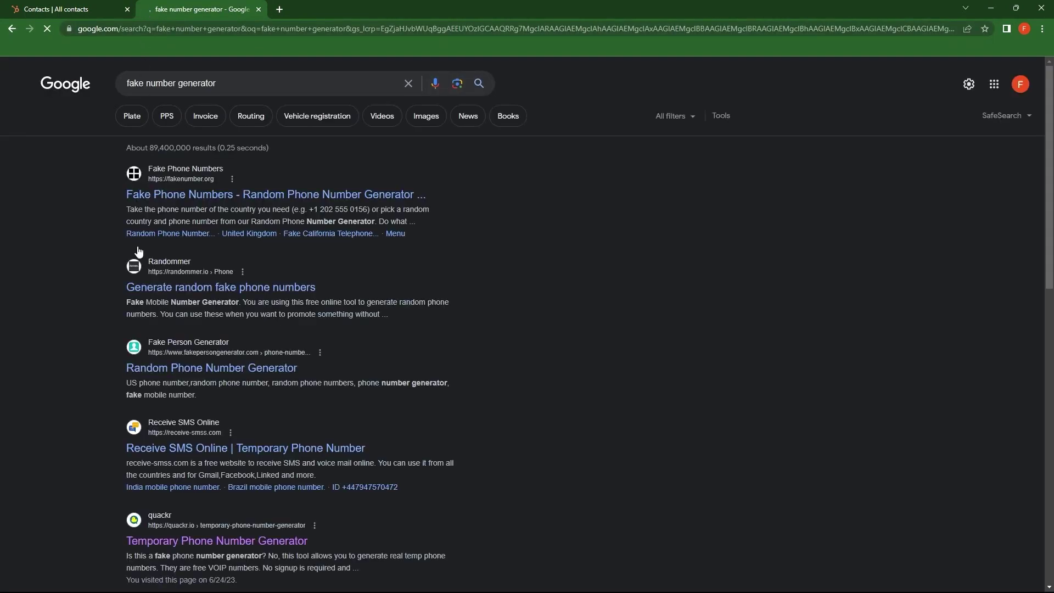
left_click(203, 545)
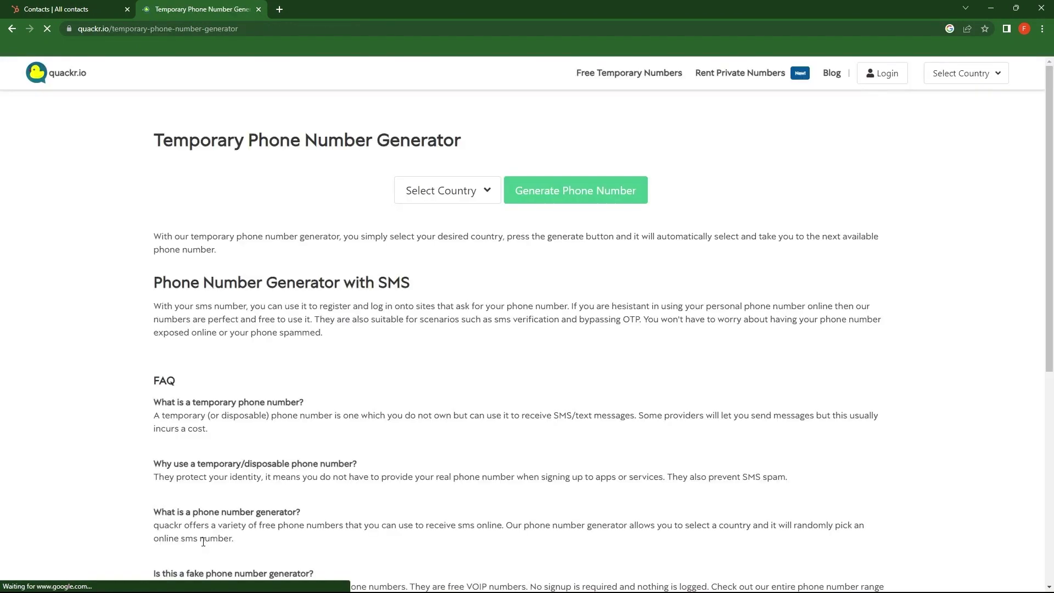
Step: Generate United States numbers on quackr.io and copy the fifth listed number
left_click(445, 207)
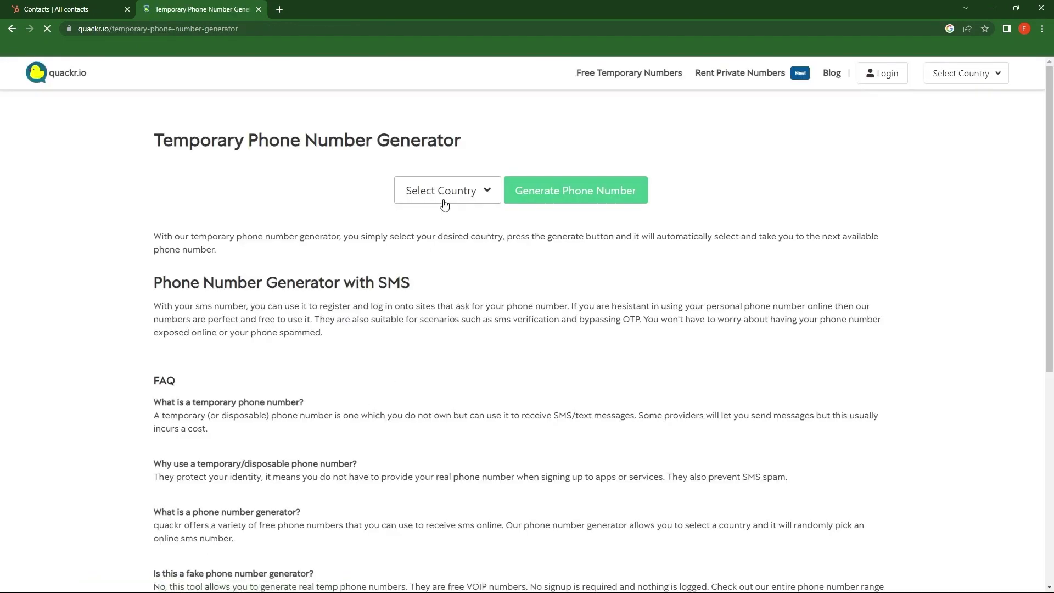
scroll(445, 247, "down", 4)
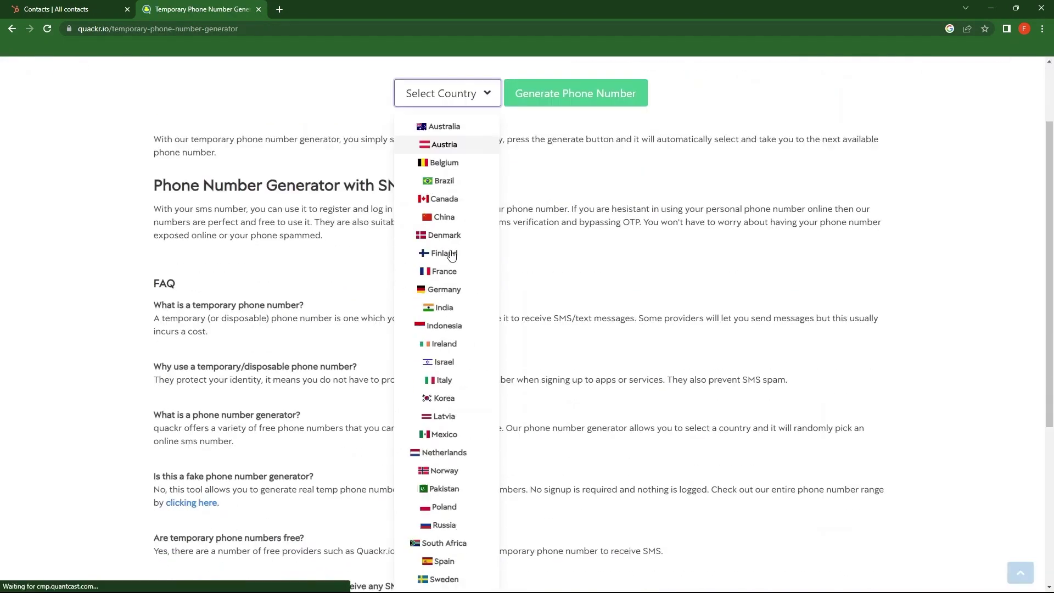
left_click(427, 528)
scroll(476, 431, "up", 6)
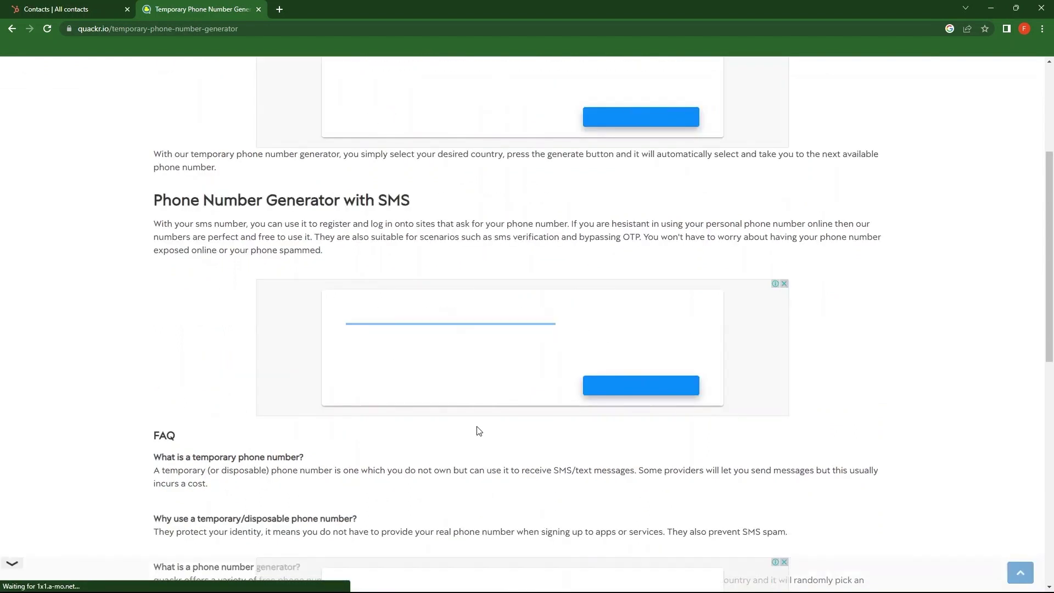
left_click(570, 199)
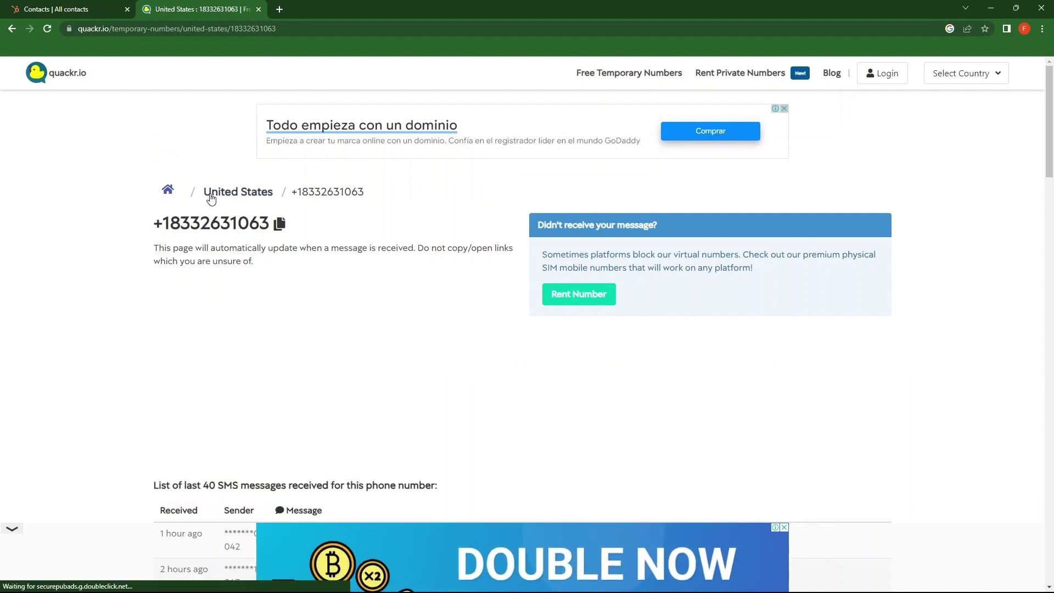
left_click(236, 192)
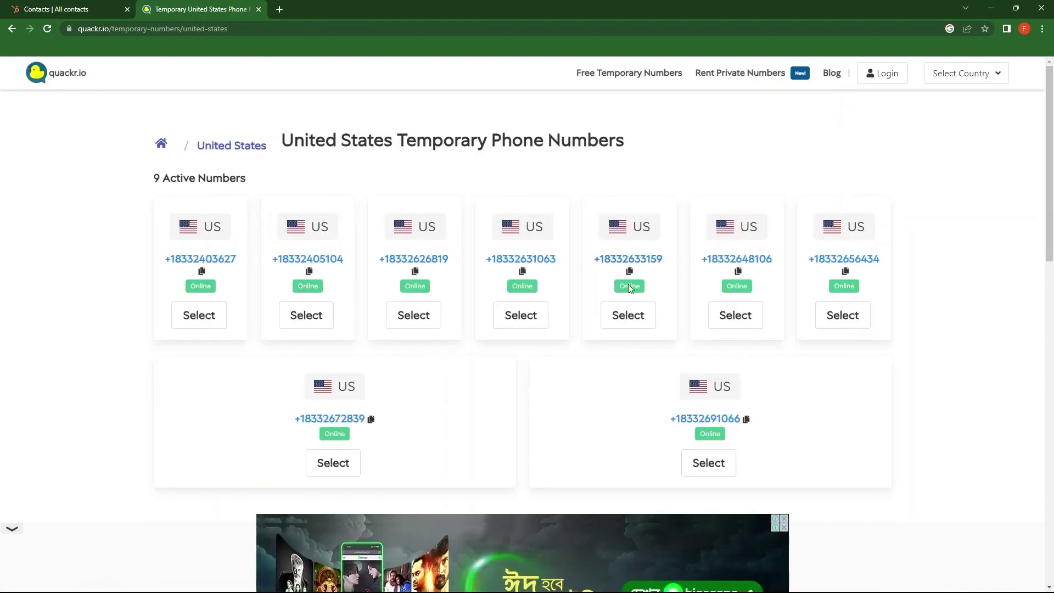
left_click(629, 316)
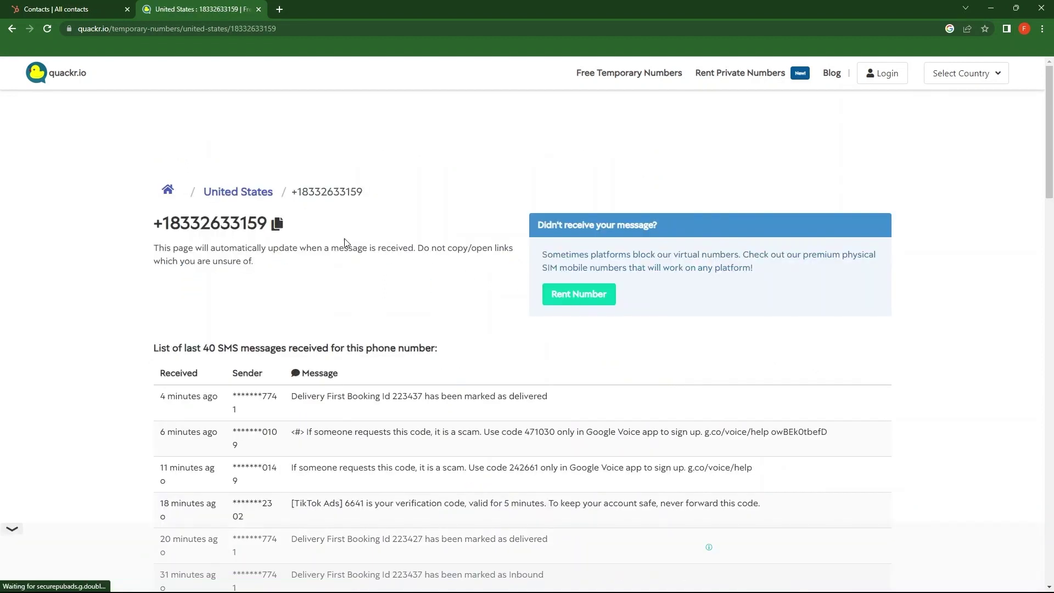
left_click(278, 223)
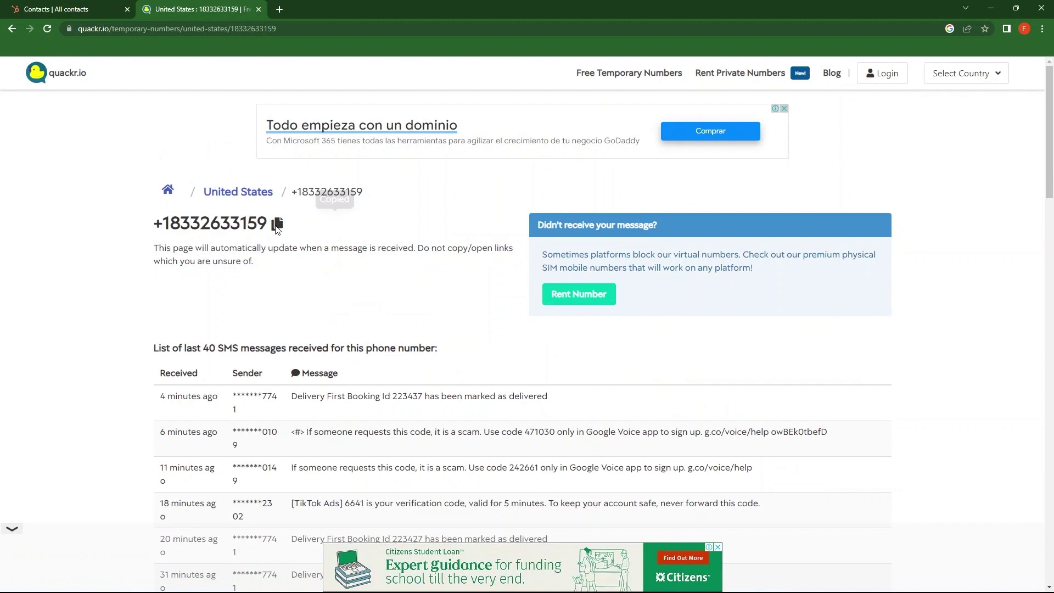
Step: Replace the invalid phone entry with the copied US number and confirm it
left_click(102, 10)
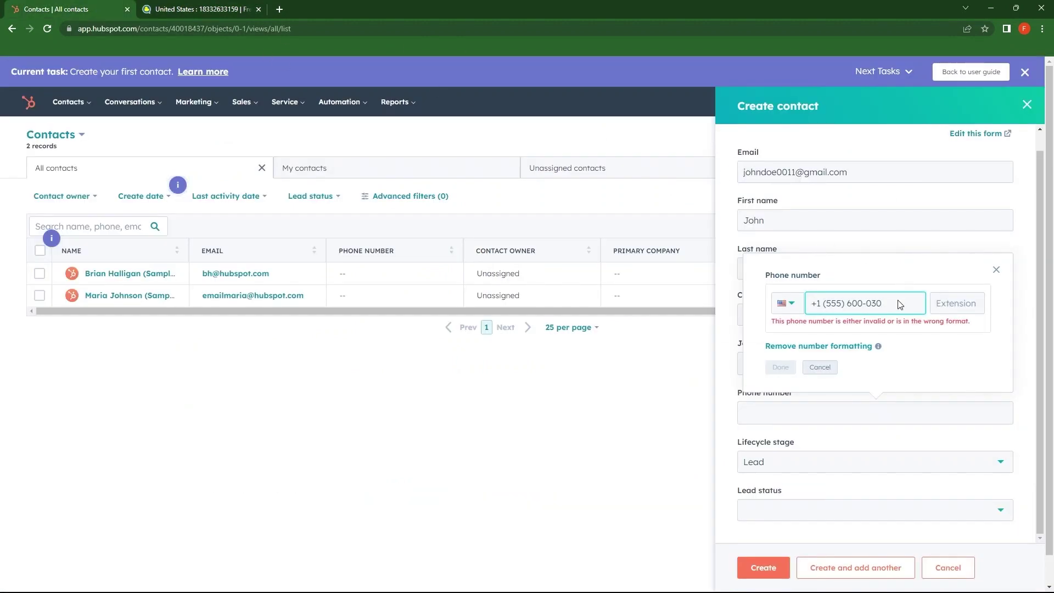
key("shift+Left")
key("shift+Left")
key("shift+Left")
key("shift+Left")
key("shift+Left")
key("shift+Left")
key("shift+Left")
key("shift+Left")
key("shift+Left")
key("shift+Left")
key("shift+Left")
key("shift+Left")
key("shift+Left")
key("shift+Left")
key("shift+Left")
key("shift+Left")
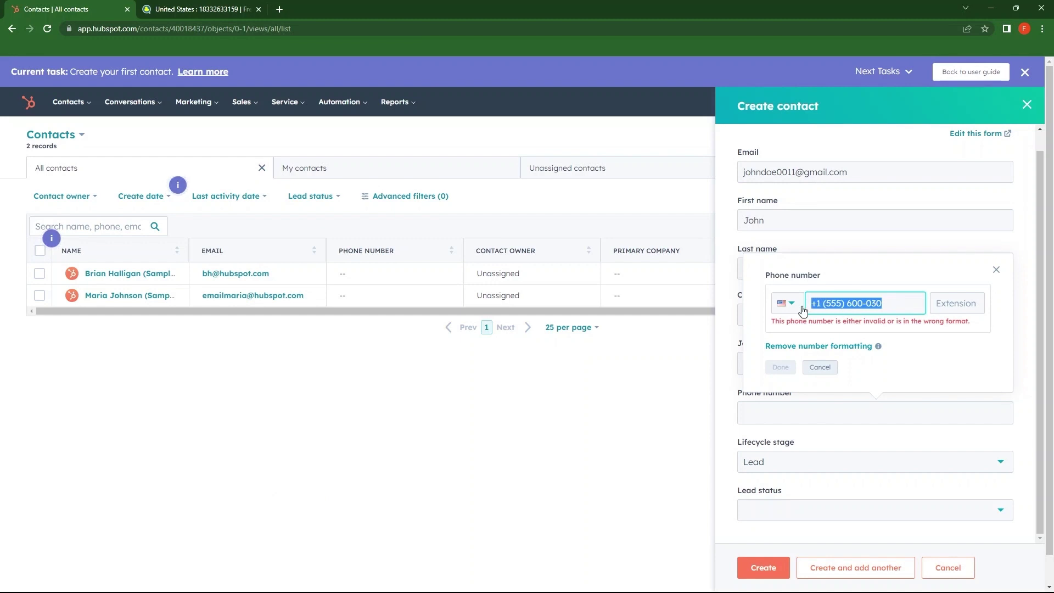
key("BackSpace")
key("ctrl+v")
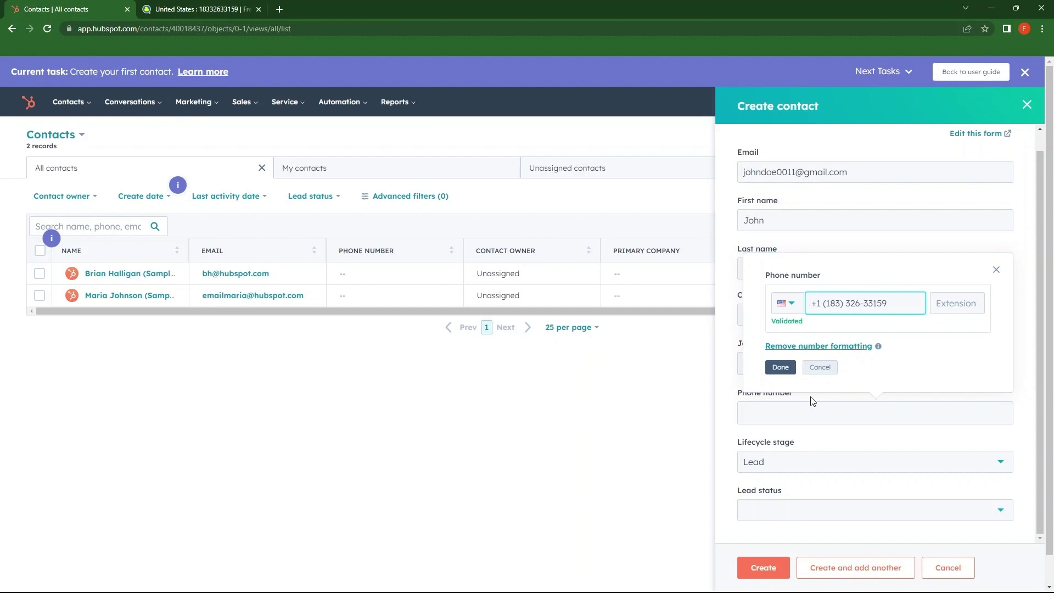
left_click(781, 368)
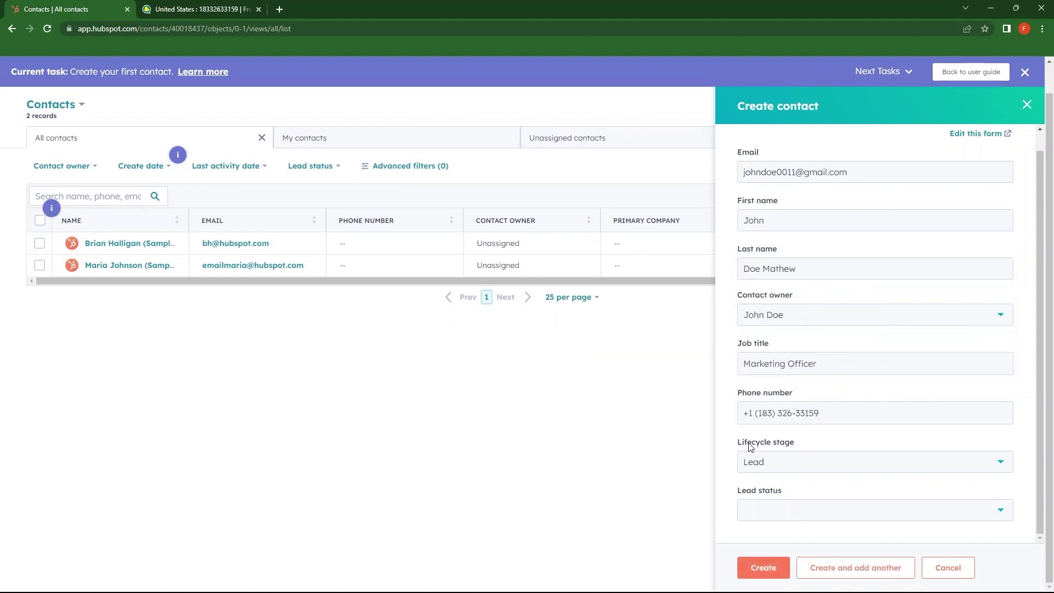
Step: Set lifecycle stage to Marketing Qualified Lead and lead status to New, then create the contact
left_click(790, 462)
left_click(771, 511)
left_click(808, 511)
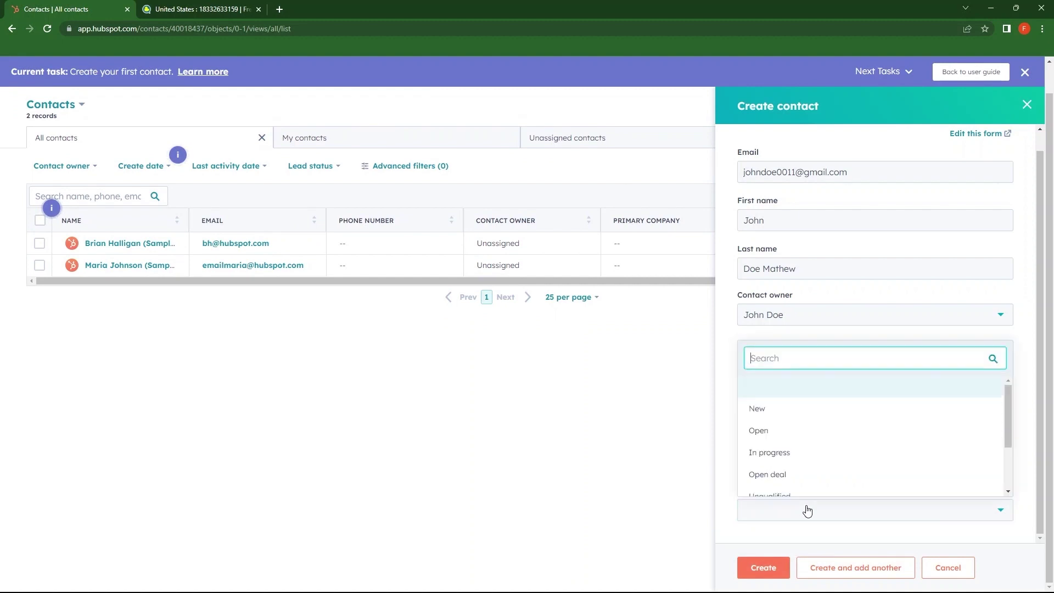
left_click(757, 409)
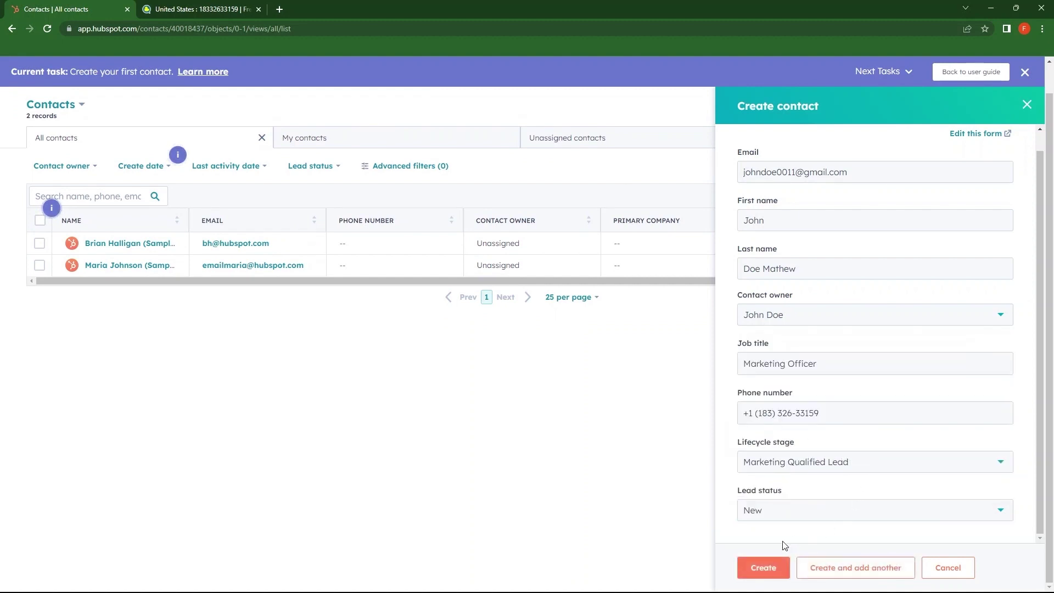
left_click(769, 572)
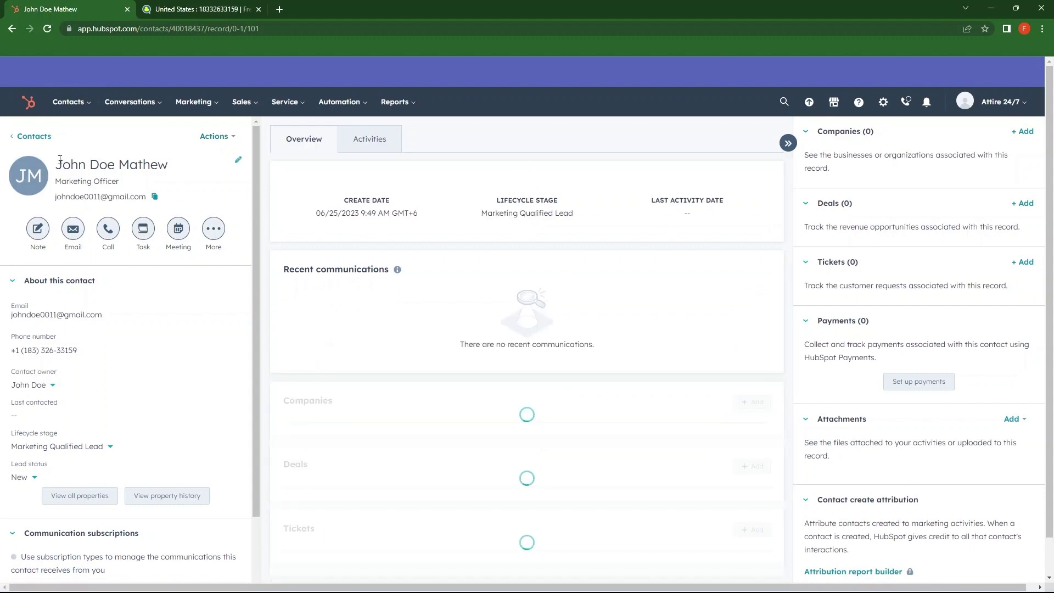
Step: Review the saved contact record, scrolling through its details and association sidebars
left_click_drag(63, 164, 159, 165)
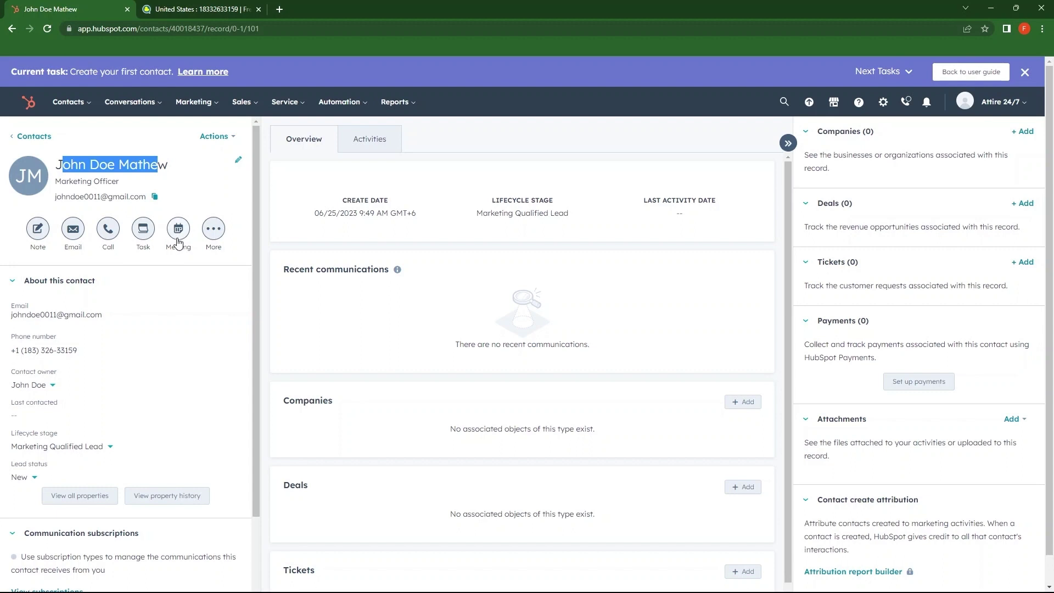
scroll(212, 234, "down", 2)
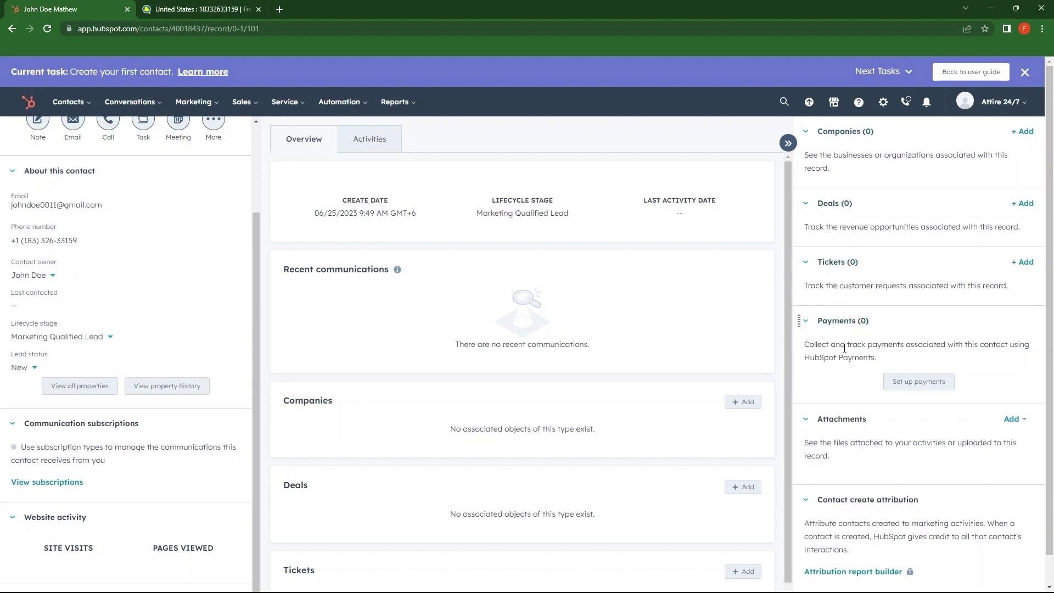
scroll(845, 348, "down", 5)
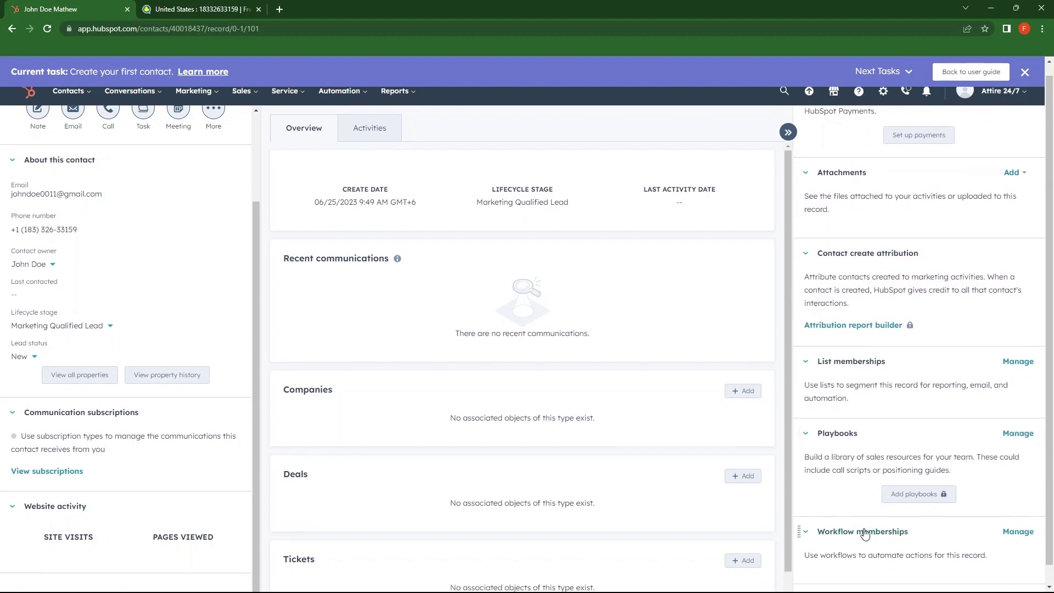
scroll(865, 533, "up", 5)
Step: Go to Marketing > Ads, leave the guided task, and read the onboarding heading and benefits
scroll(862, 443, "down", 5)
left_click(193, 102)
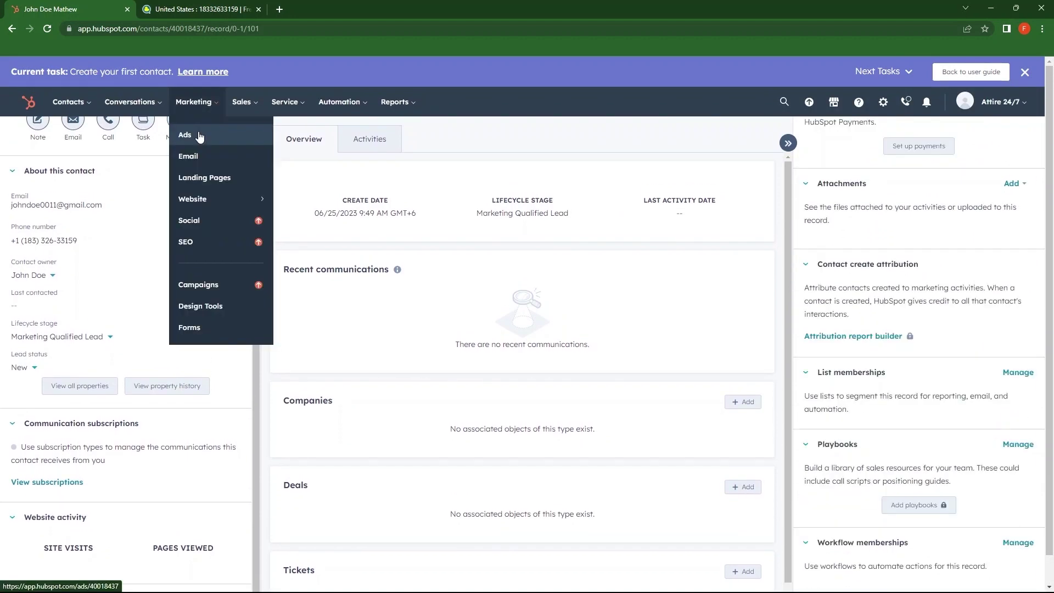
left_click(199, 136)
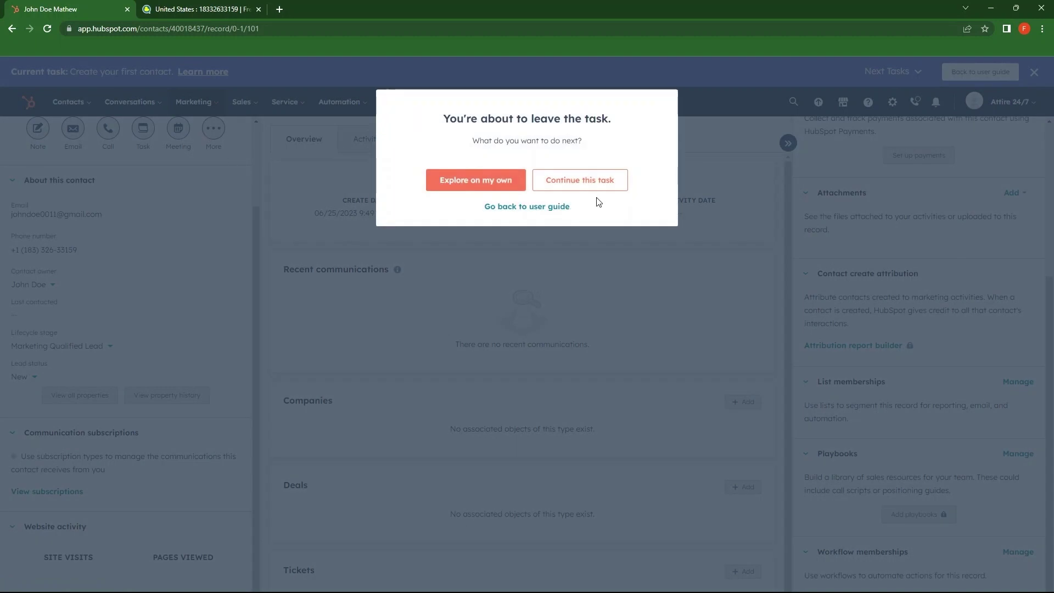
left_click(581, 181)
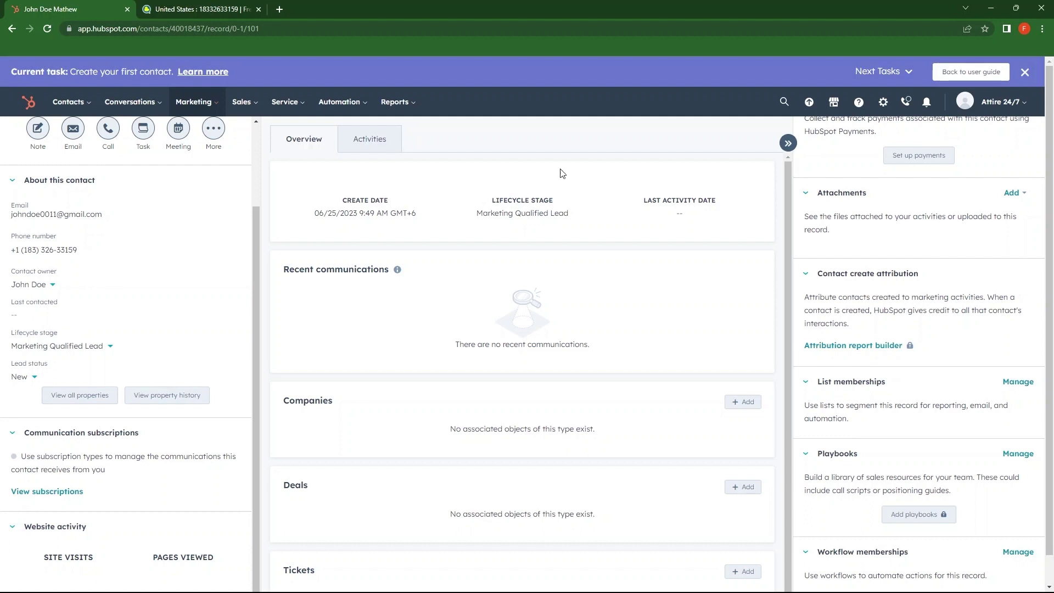
left_click(213, 106)
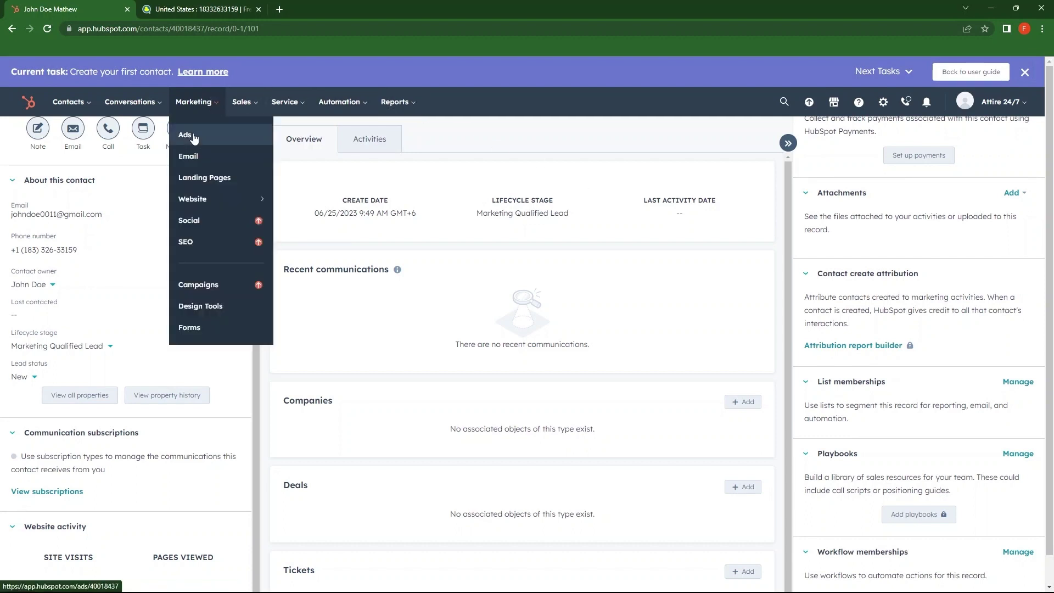
left_click(202, 143)
left_click(471, 182)
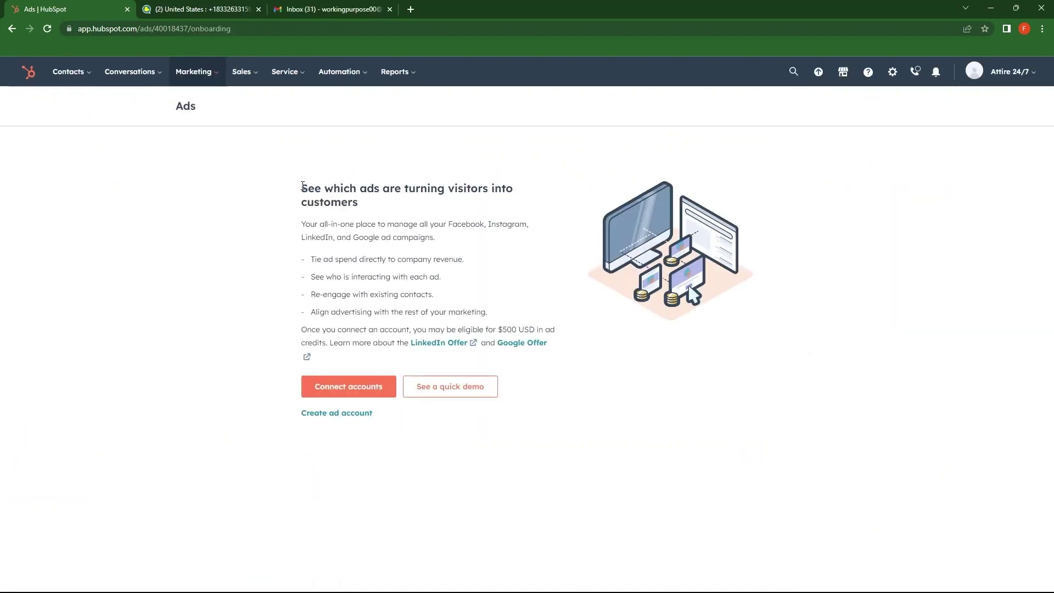
left_click_drag(303, 188, 362, 205)
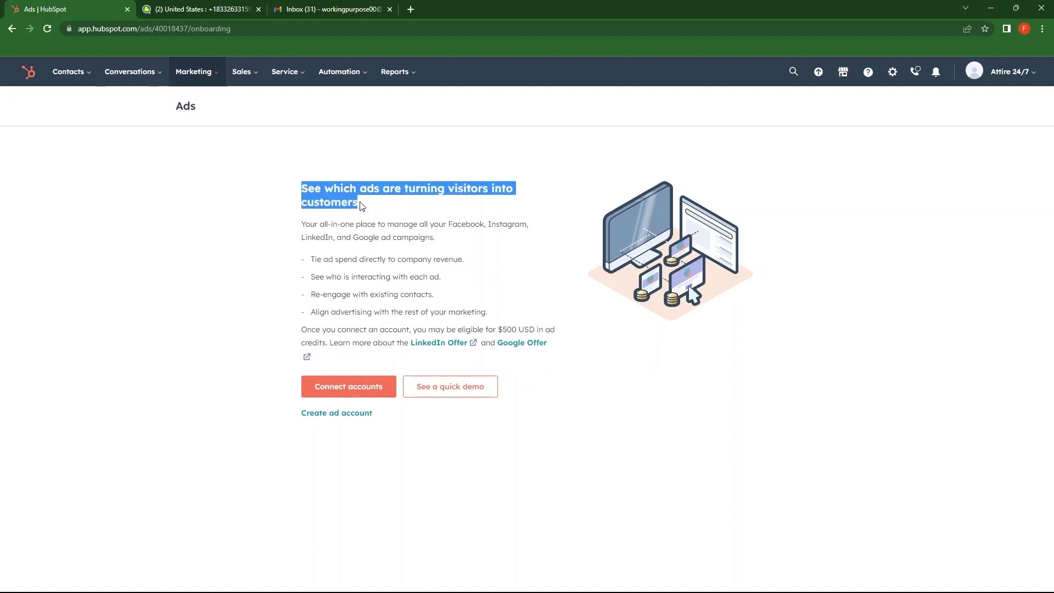
left_click_drag(315, 259, 488, 313)
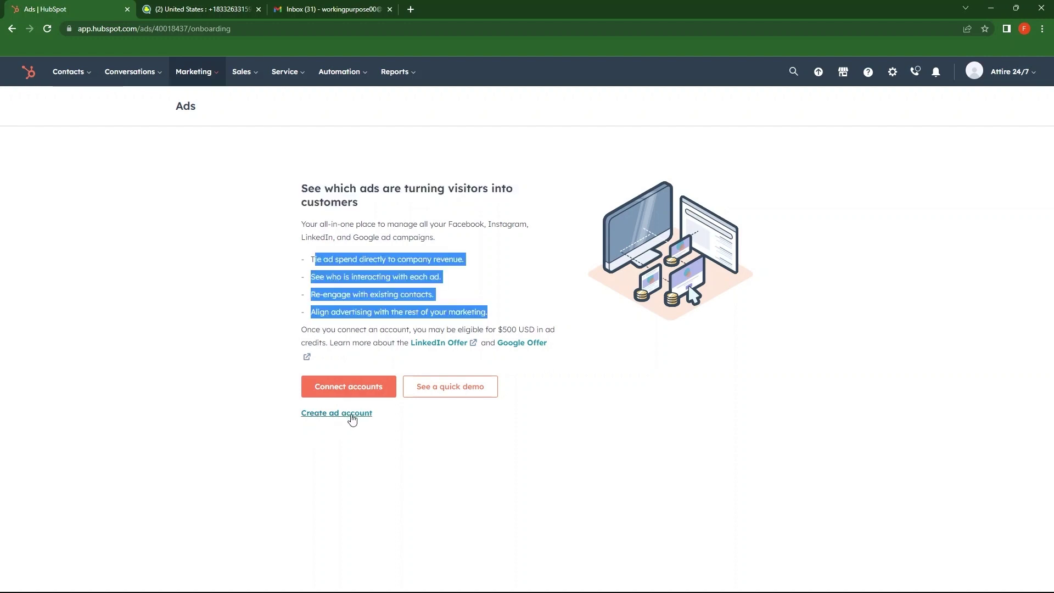
Step: Check the ad networks offered, then launch the Ads quick demo as 'I've never run ads before'
left_click(336, 415)
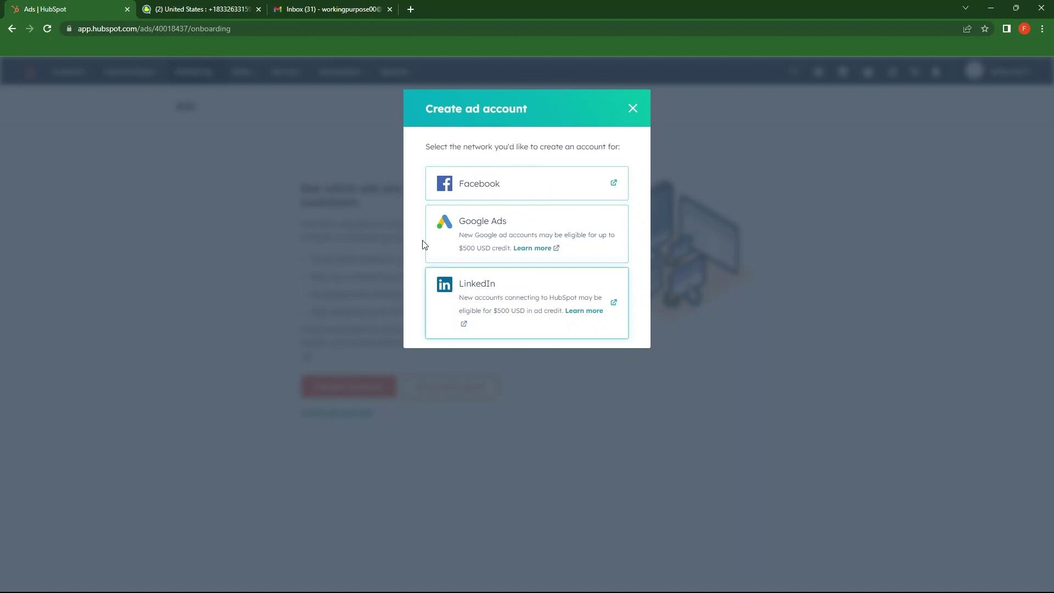
left_click(464, 386)
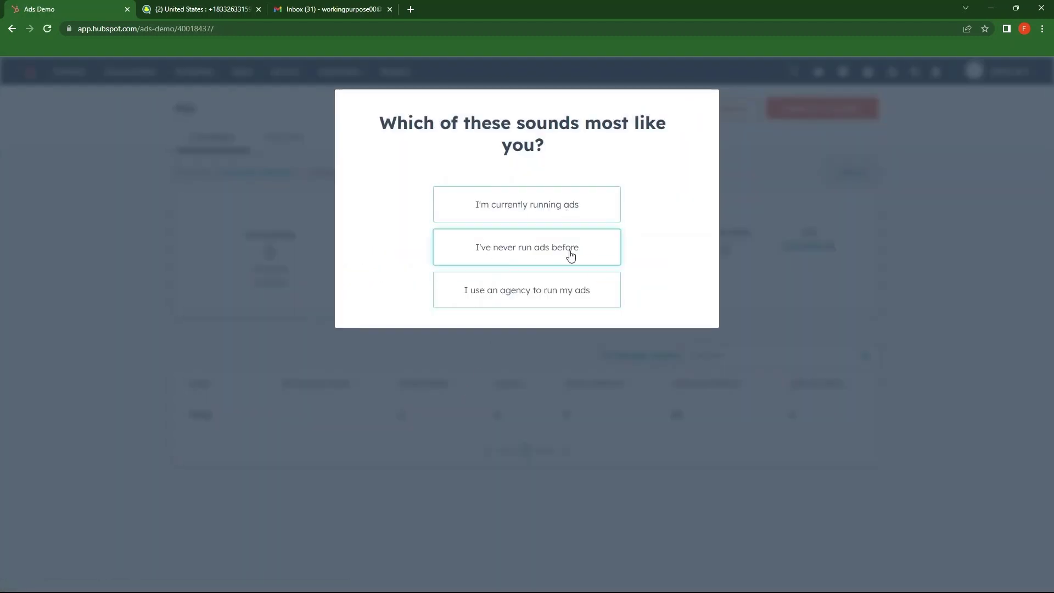
left_click(534, 251)
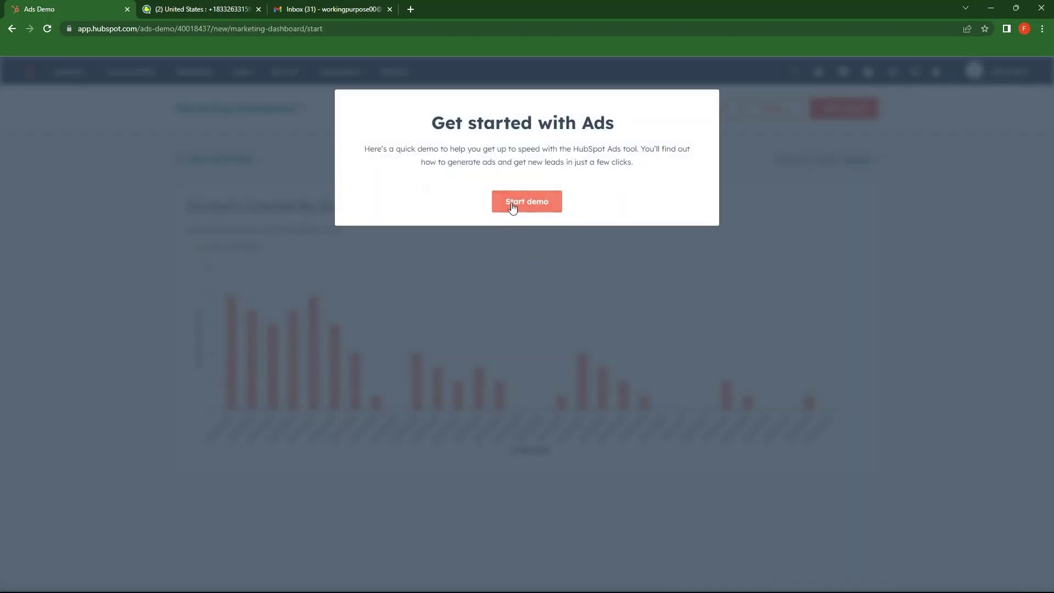
left_click(512, 208)
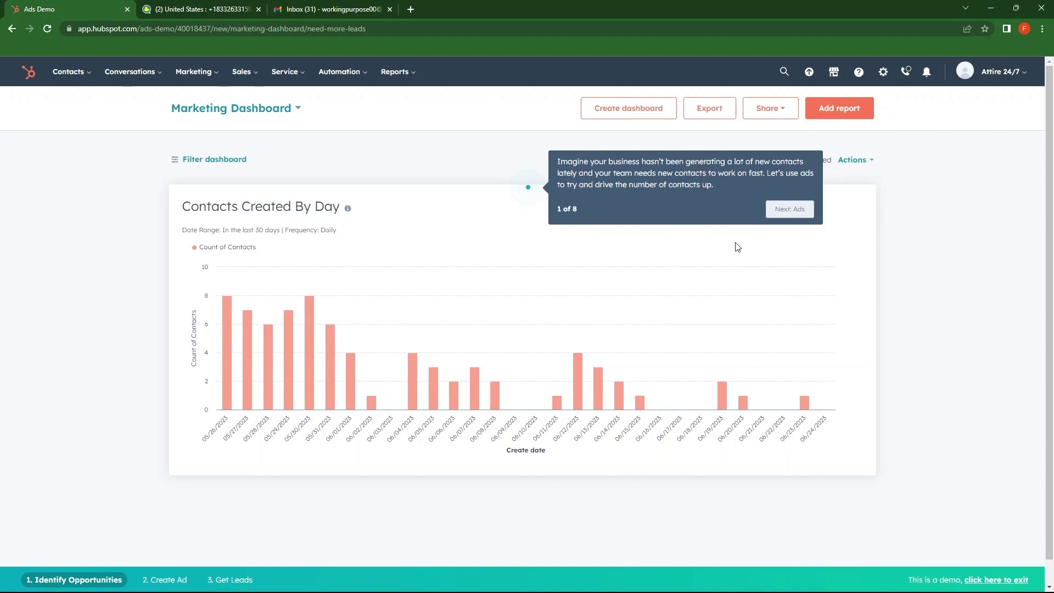
Step: Draft the demo Ice Cream Offer Lead Gen Ad as a lead generation campaign and show its targeting
left_click(785, 211)
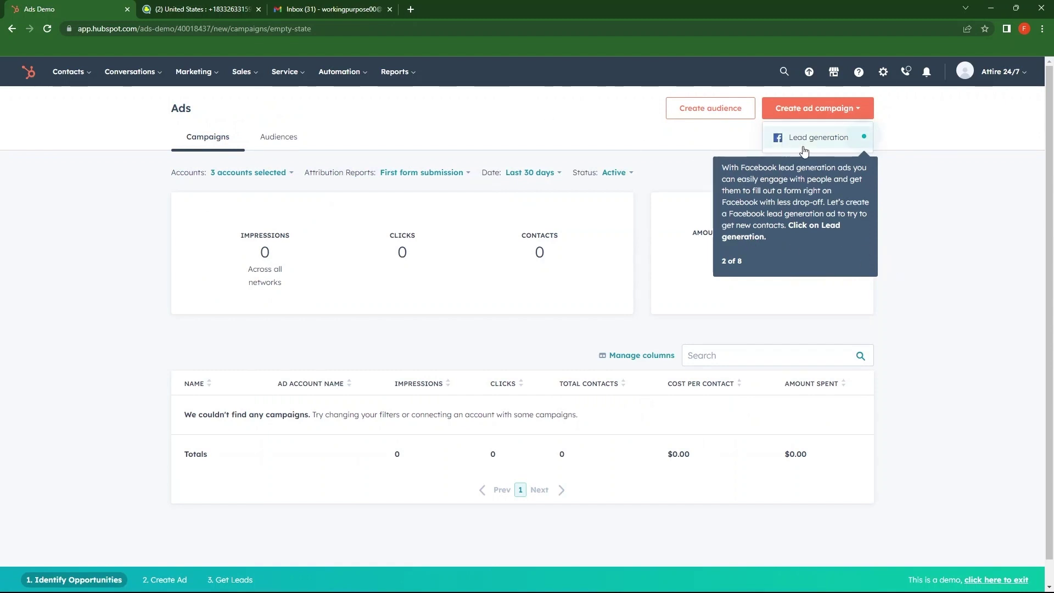
left_click(845, 139)
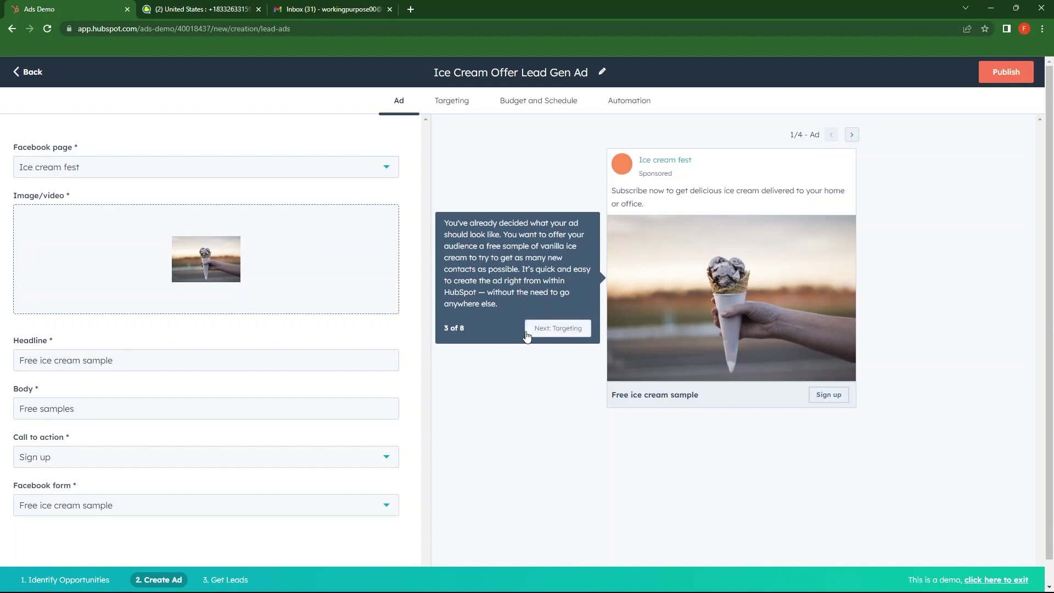
left_click(564, 328)
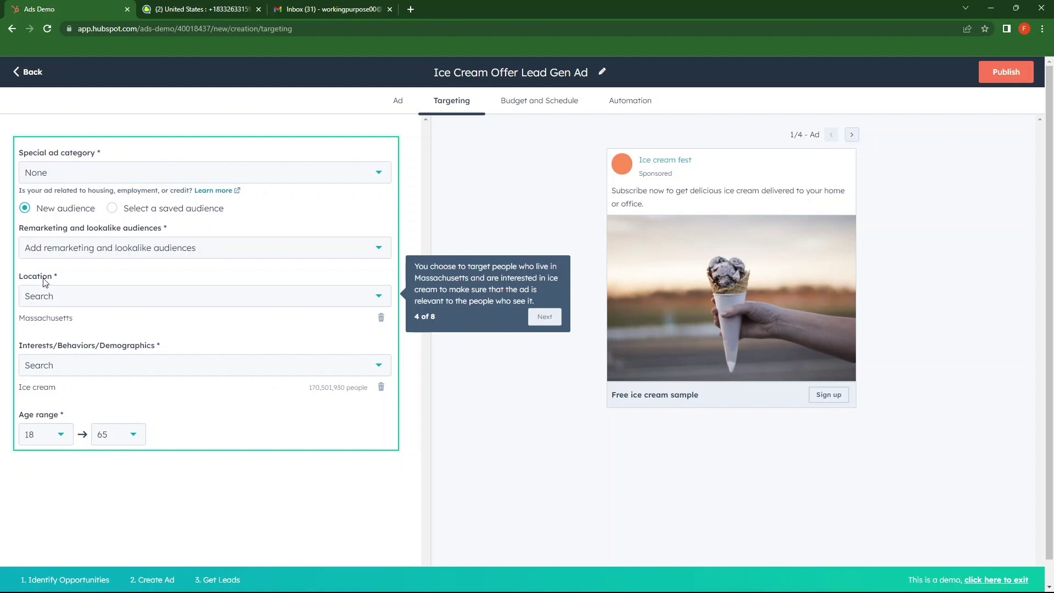
Step: Publish the demo lead ad, view the one contact it generated, and finish the demo
left_click(1005, 70)
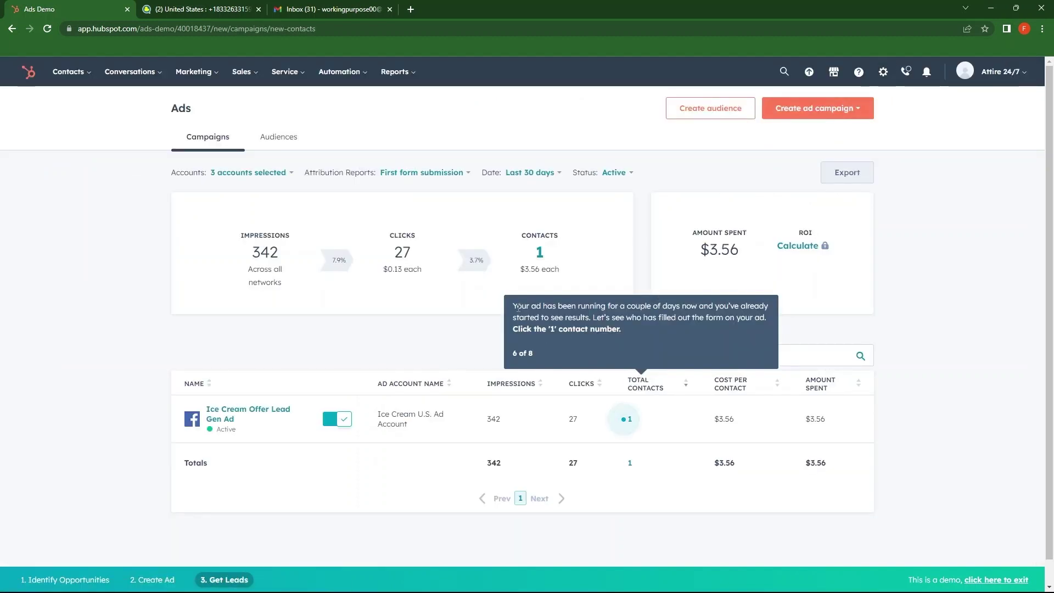
triple_click(560, 317)
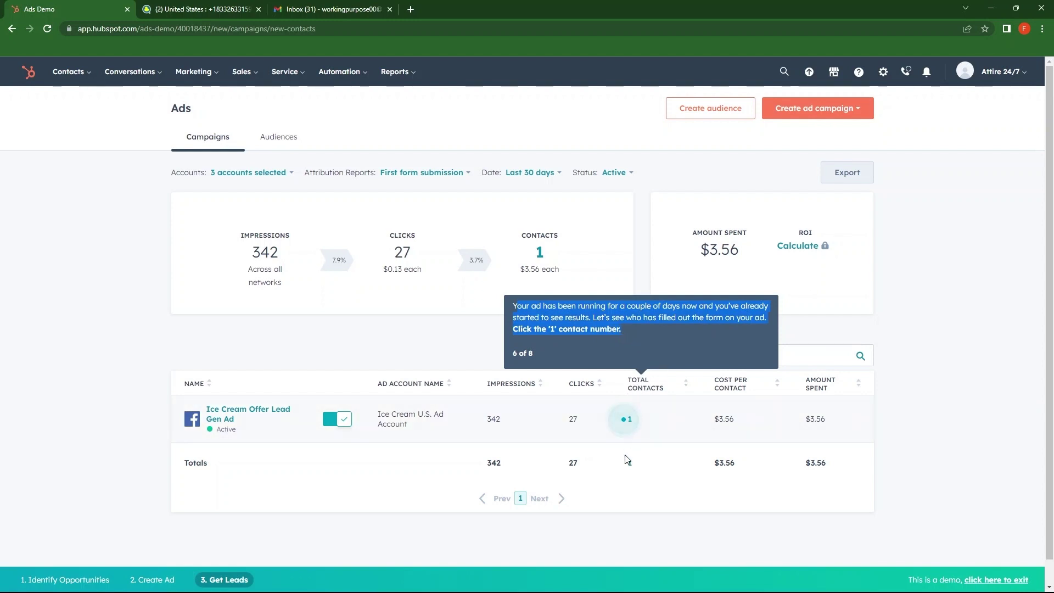
left_click(630, 420)
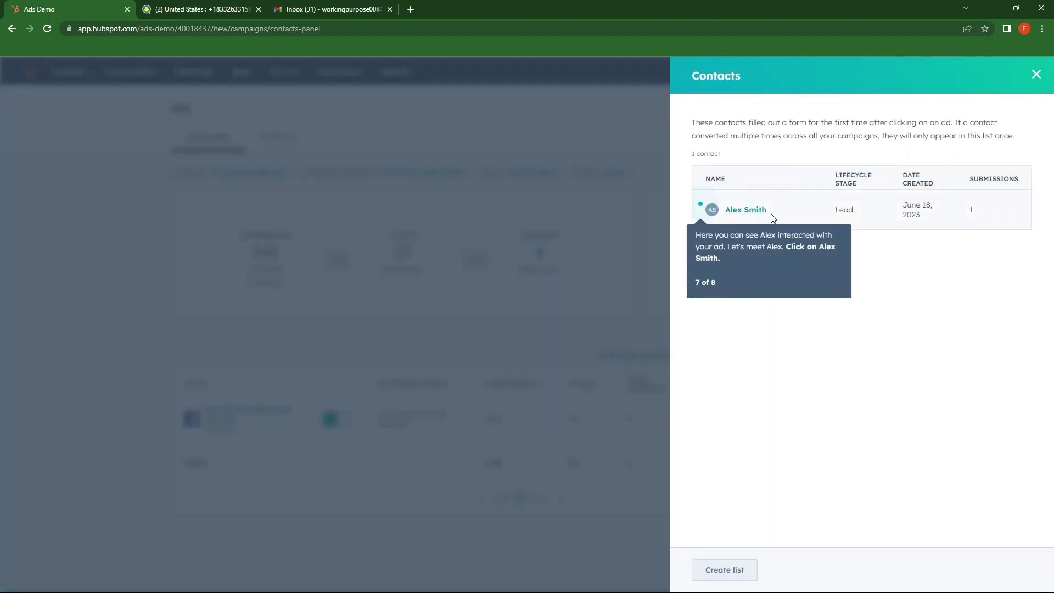
left_click(745, 209)
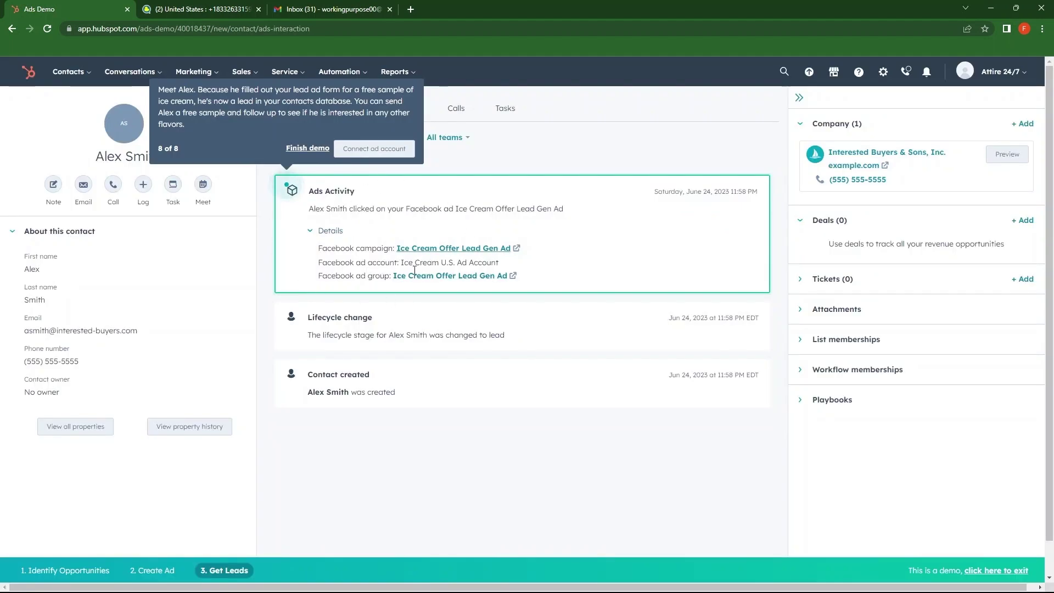
left_click(305, 148)
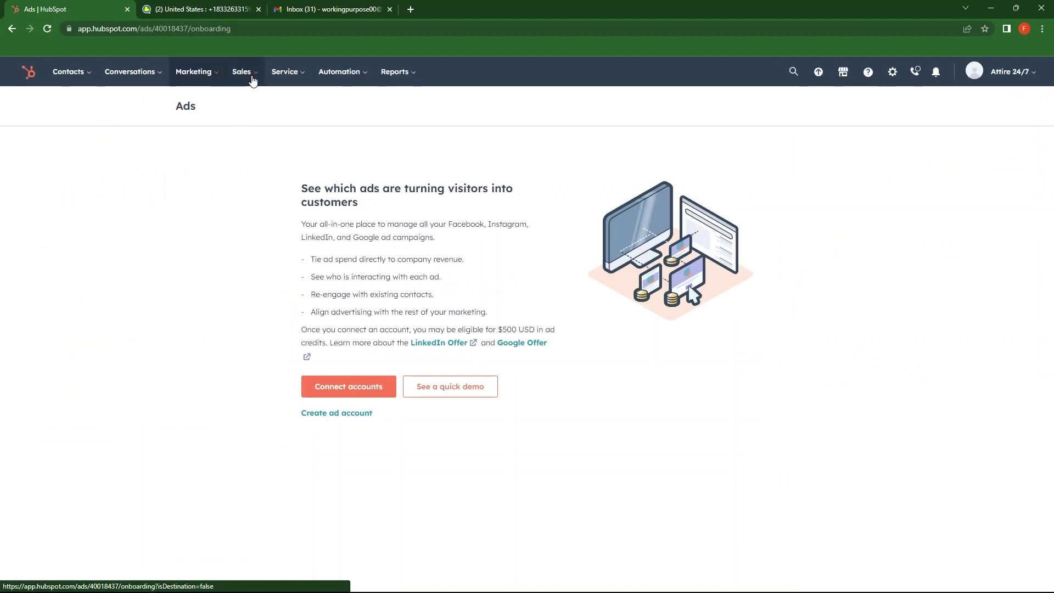
Step: Go to Sales > Deals to show the empty deals list
mouse_move(257, 77)
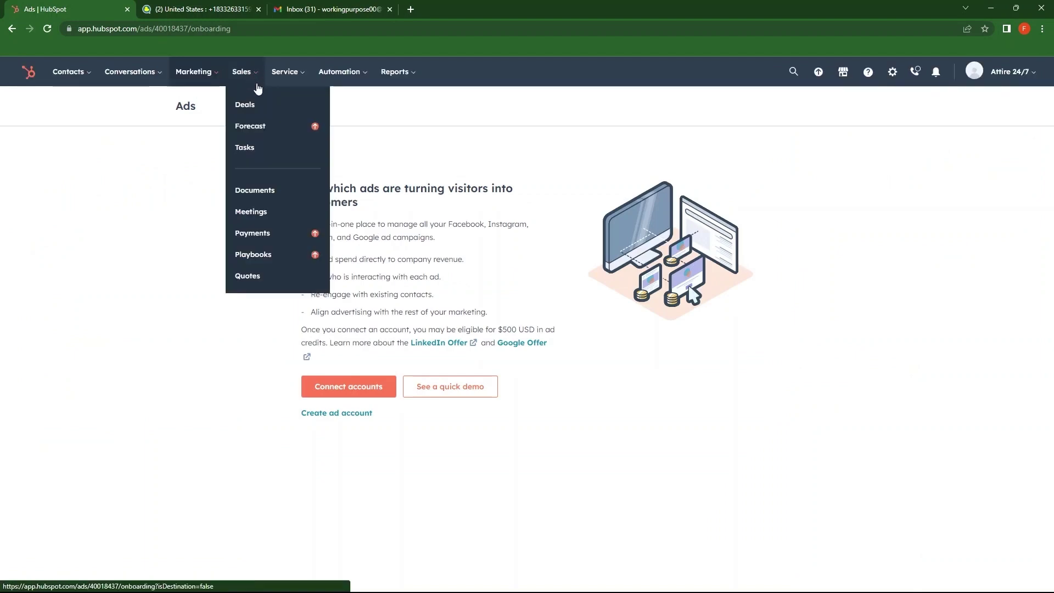
left_click(271, 111)
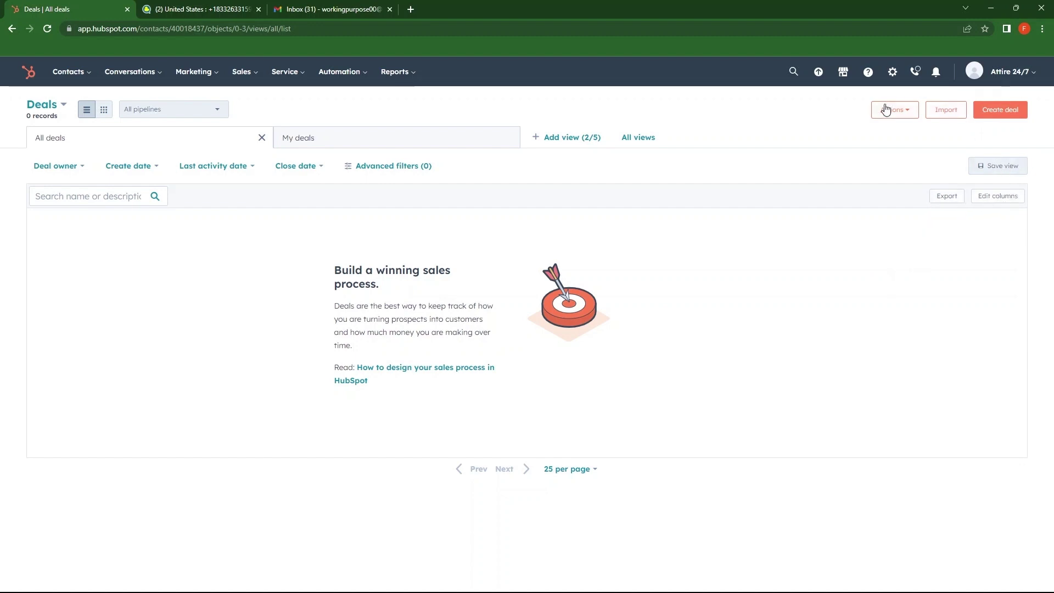
Step: Create the $1,200 Closed Won New Business deal closing 06/30/2023 with High priority
left_click(1004, 110)
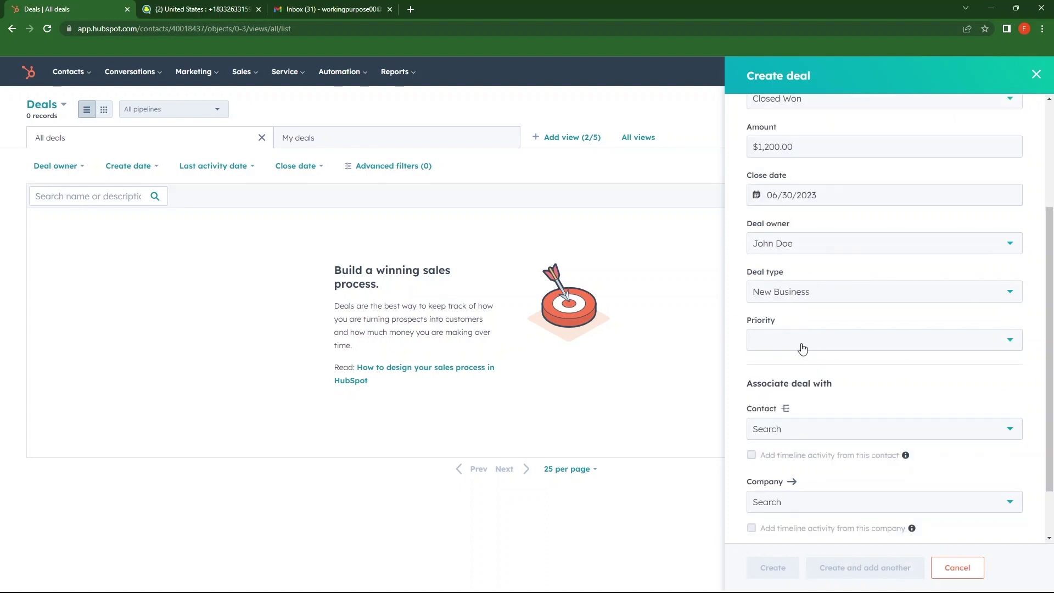
left_click(776, 340)
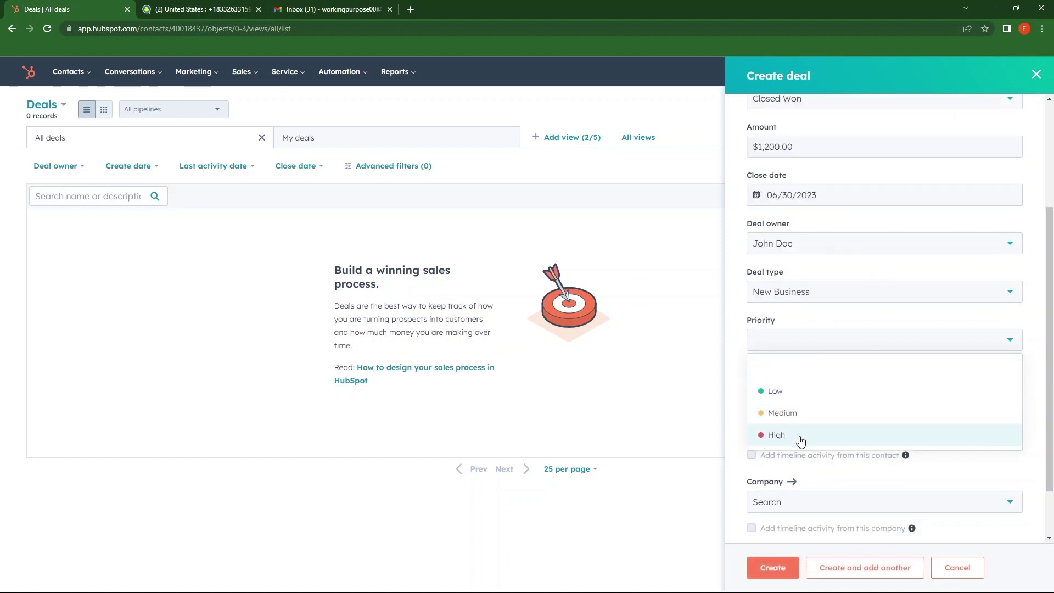
left_click(776, 435)
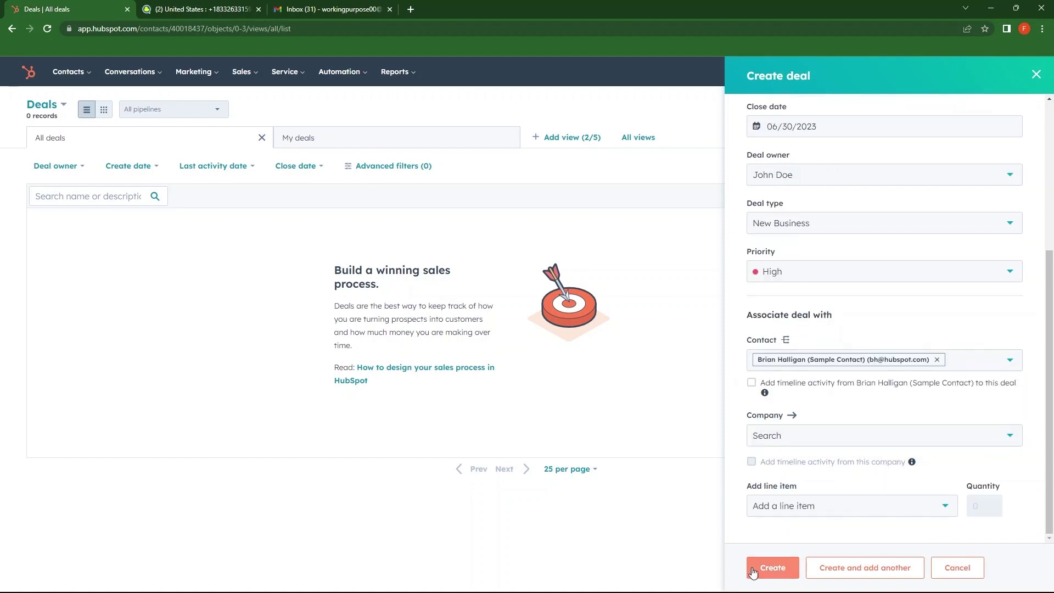
left_click(771, 568)
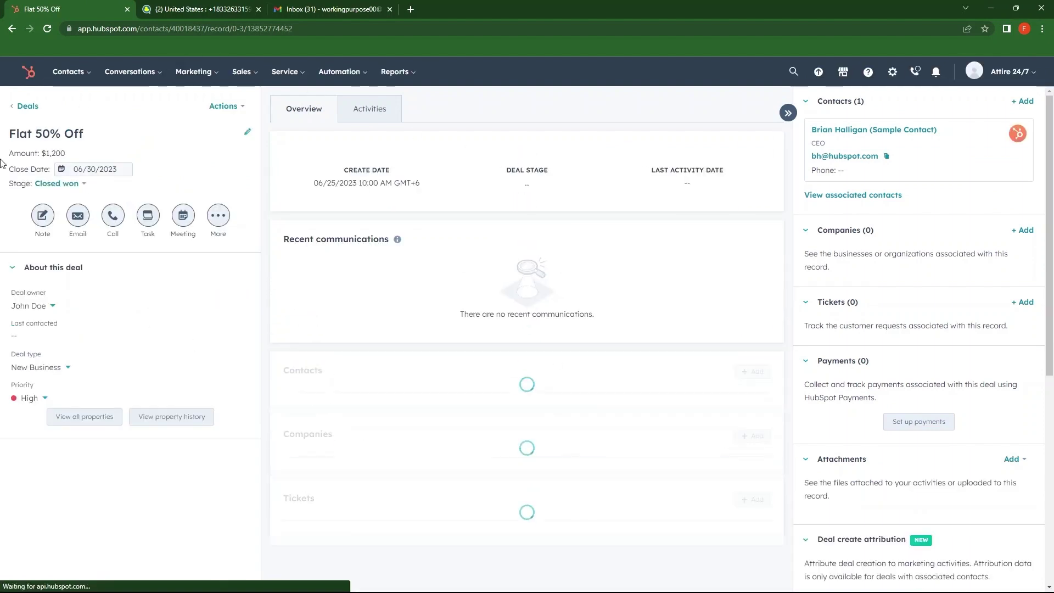
Step: Review the saved Flat 50% Off deal and preview it from the Deals list
scroll(933, 275, "down", 8)
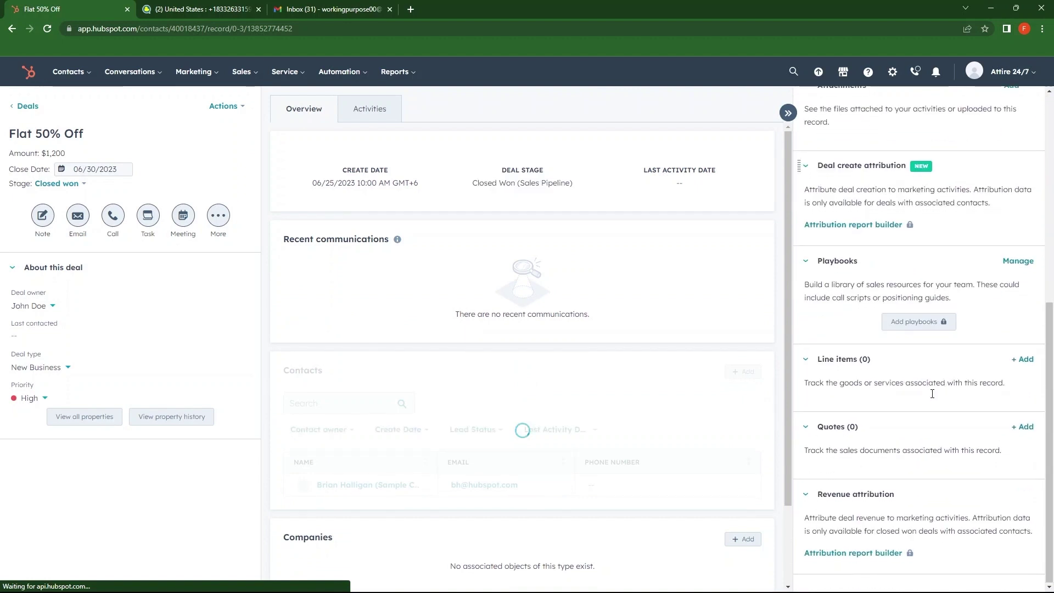
scroll(932, 390, "up", 6)
scroll(826, 171, "up", 2)
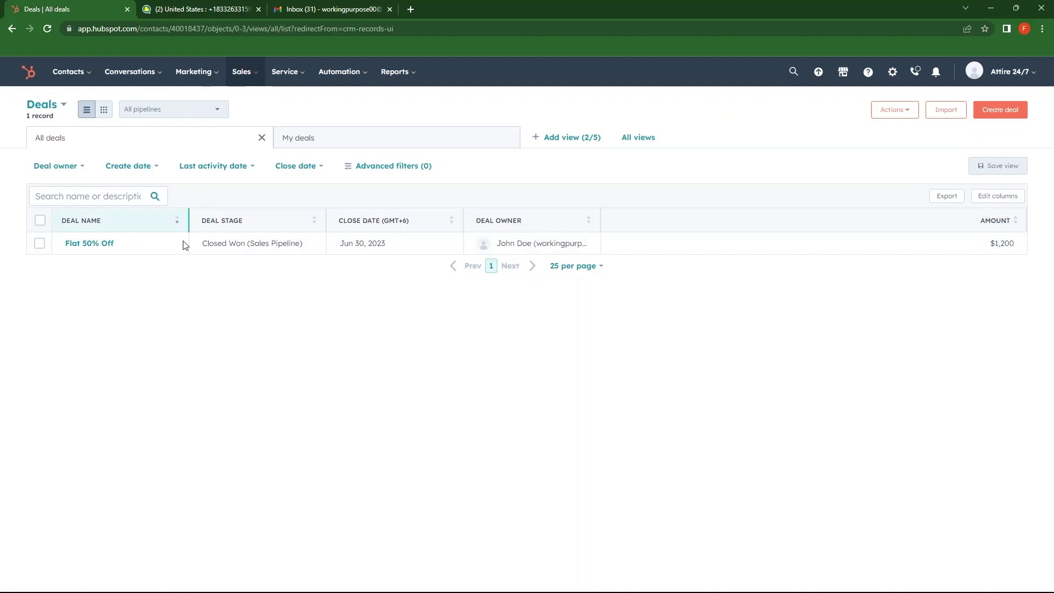
left_click(156, 244)
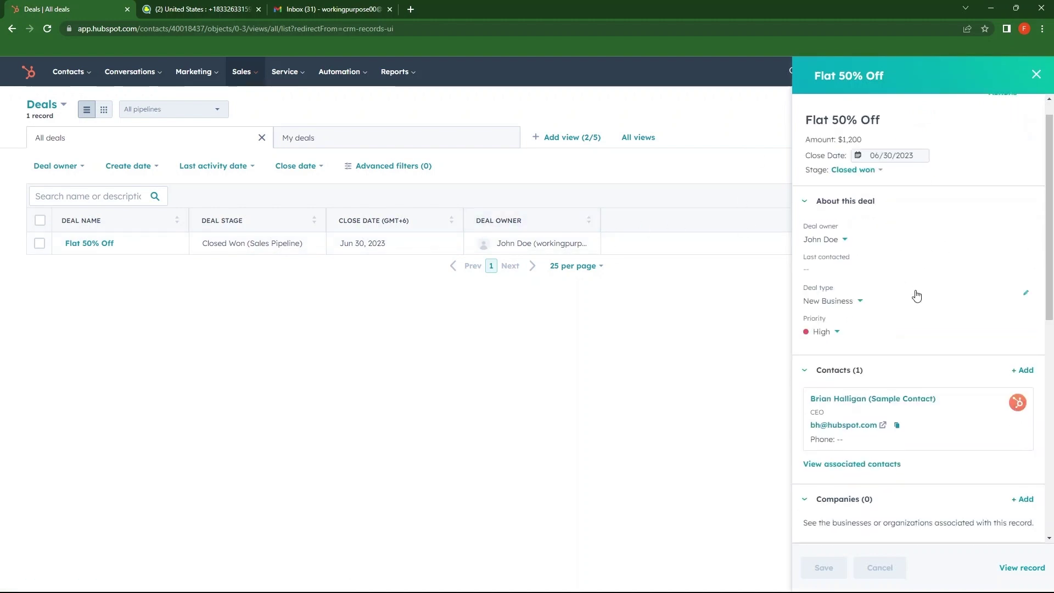
scroll(923, 362, "down", 10)
scroll(920, 376, "up", 15)
left_click(255, 77)
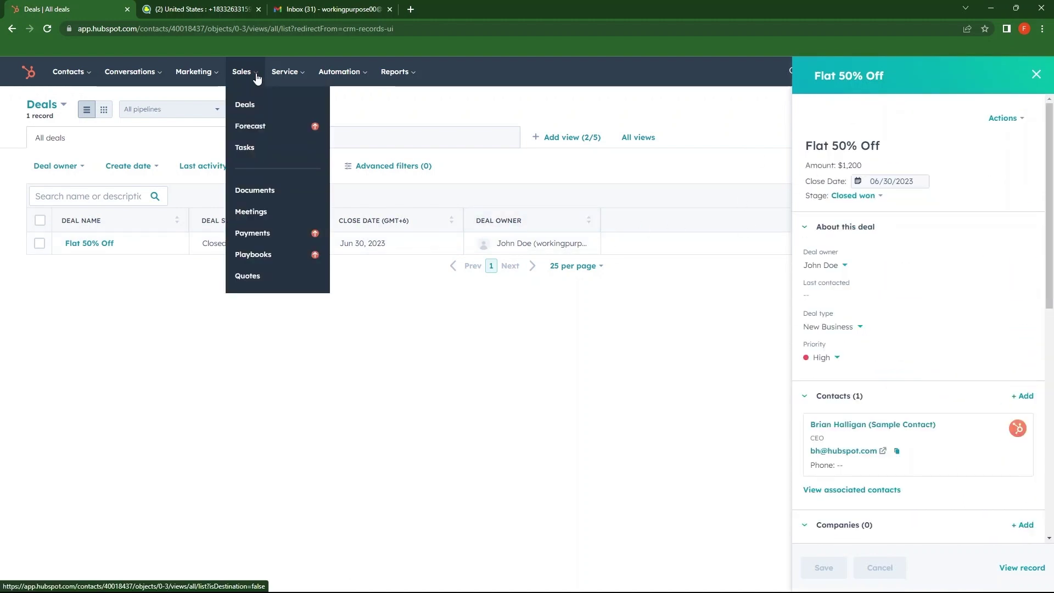
Step: Open Sales > Tasks, close the two extra browser tabs, and skip the saved-views tour
left_click(262, 148)
left_click(259, 9)
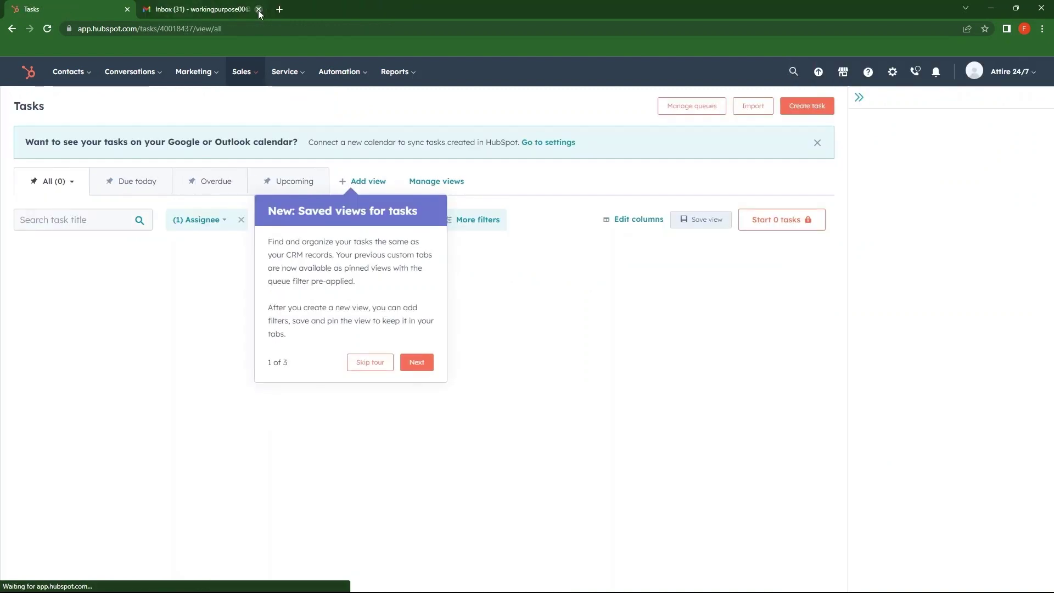
left_click(258, 9)
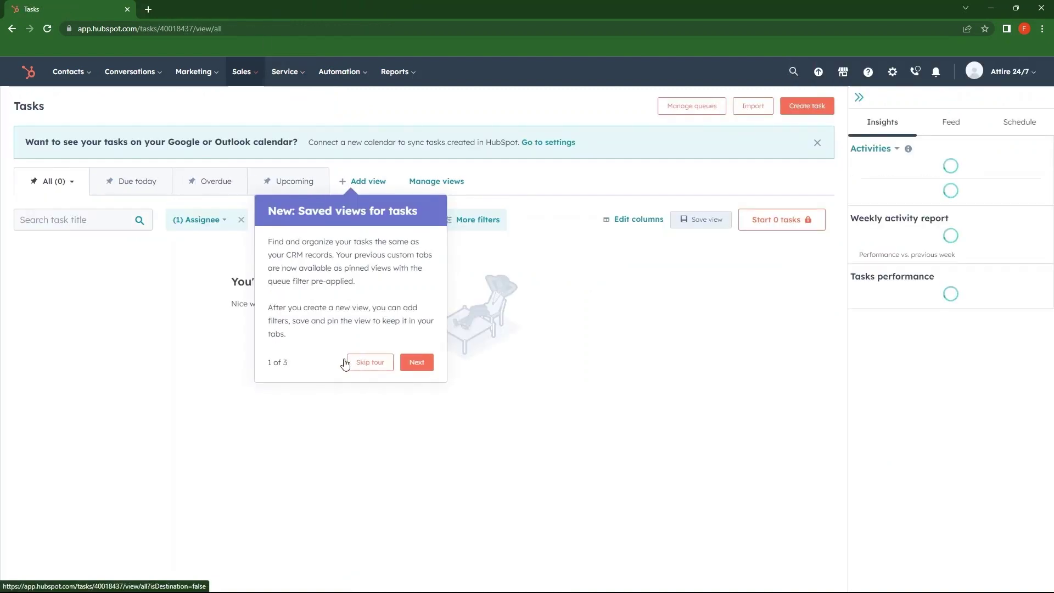
left_click(377, 363)
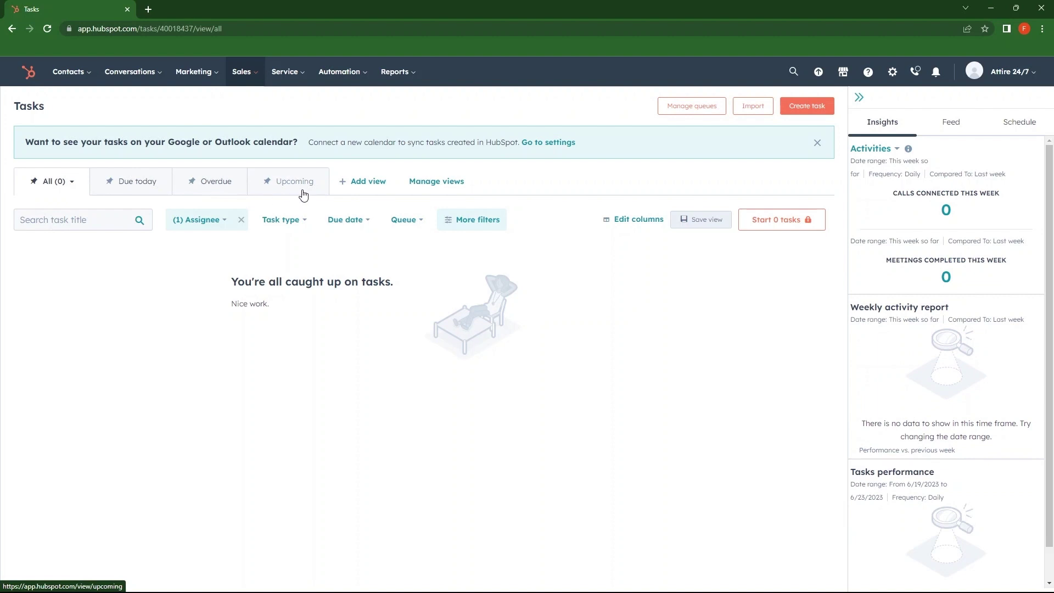
left_click(812, 106)
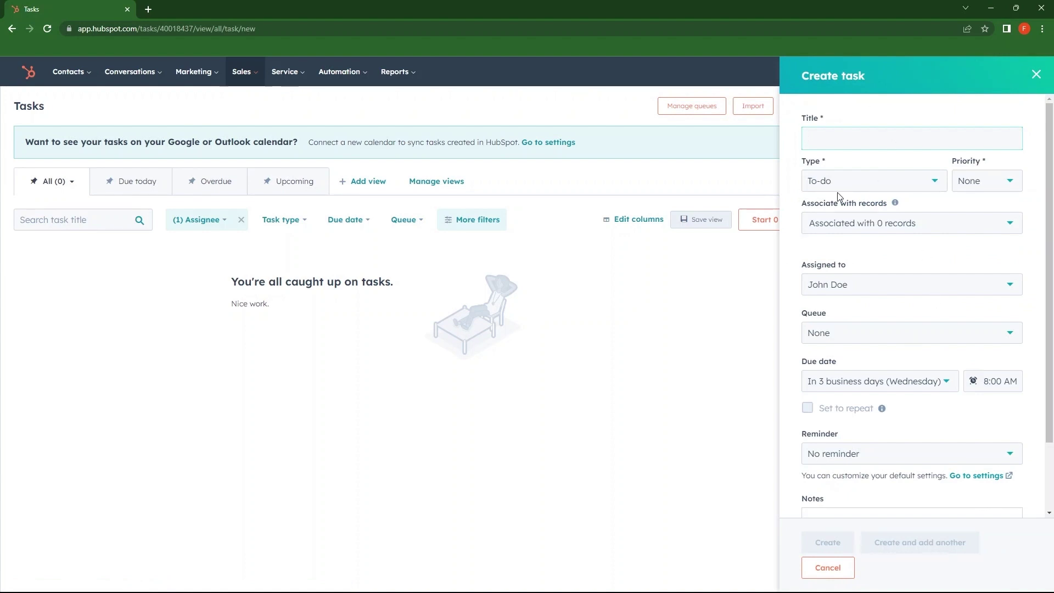
Step: Create a 'Schedule Meeting with' Call task and confirm its June 28, 2023 8:00 AM due date
type("Schedule ")
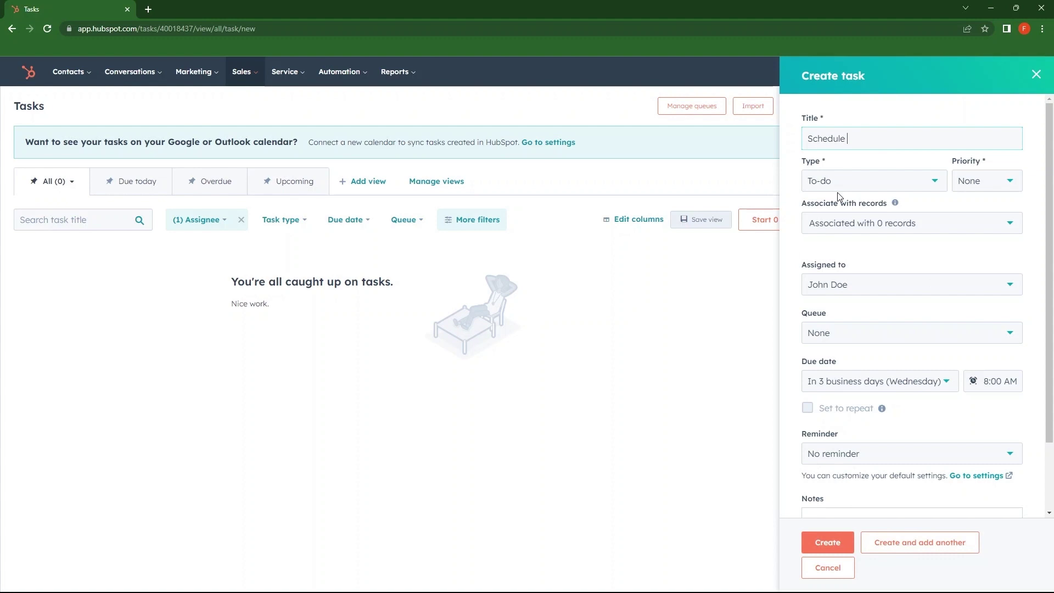
type("Meeting with")
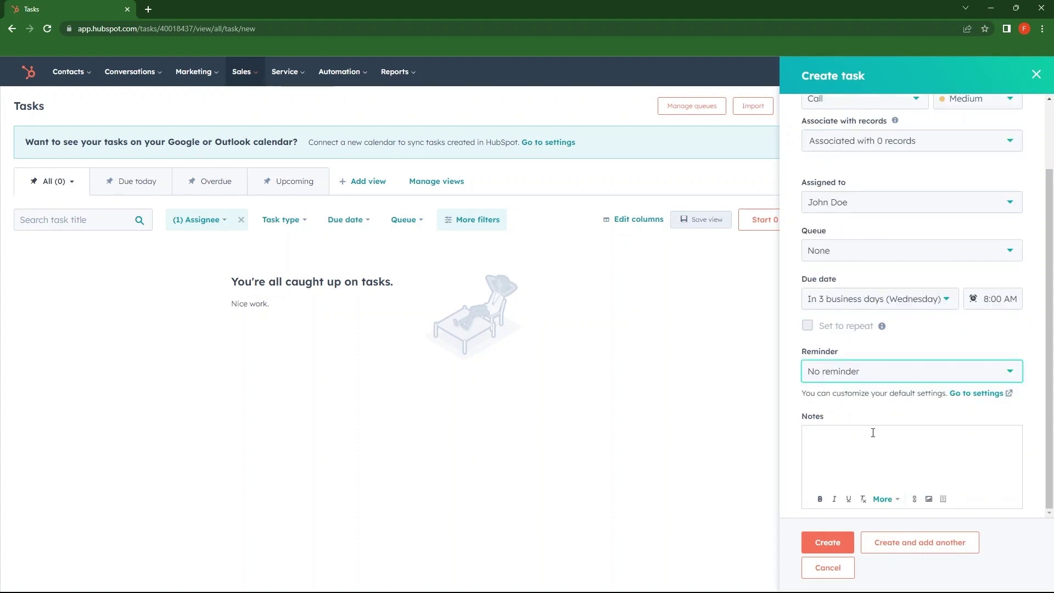
left_click(825, 543)
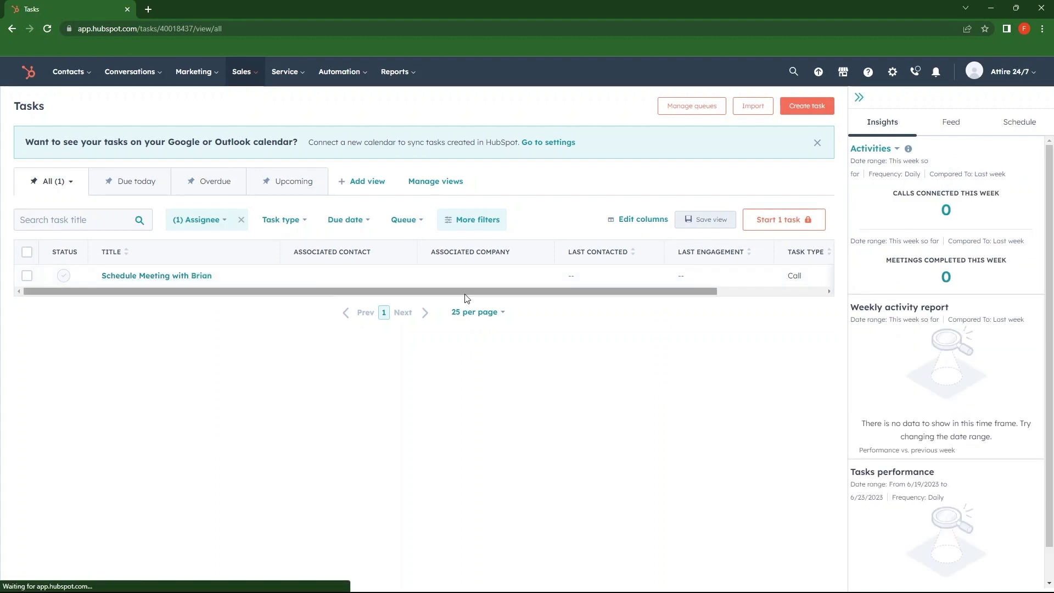
left_click_drag(522, 293, 713, 296)
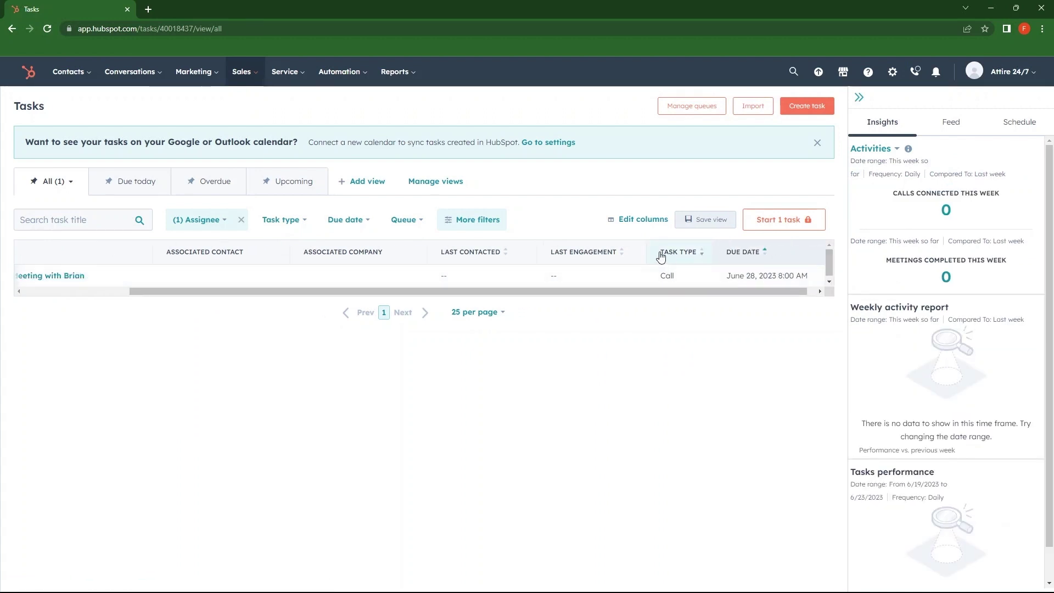
mouse_move(220, 73)
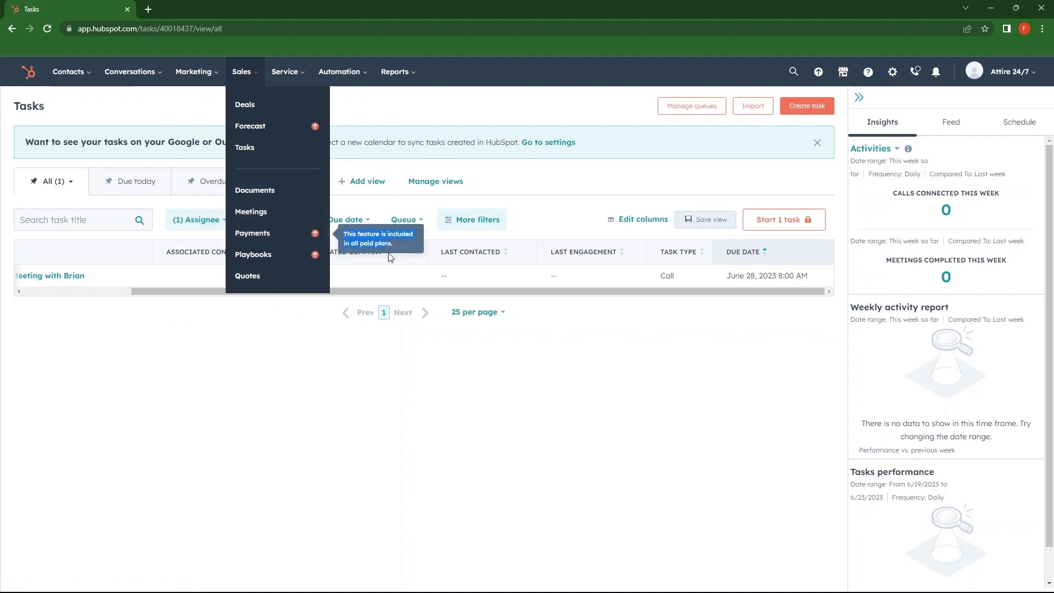
Step: Visit Reports > Analytics Tools, try Traffic Analytics, then go to Reports > Dashboards
mouse_move(302, 75)
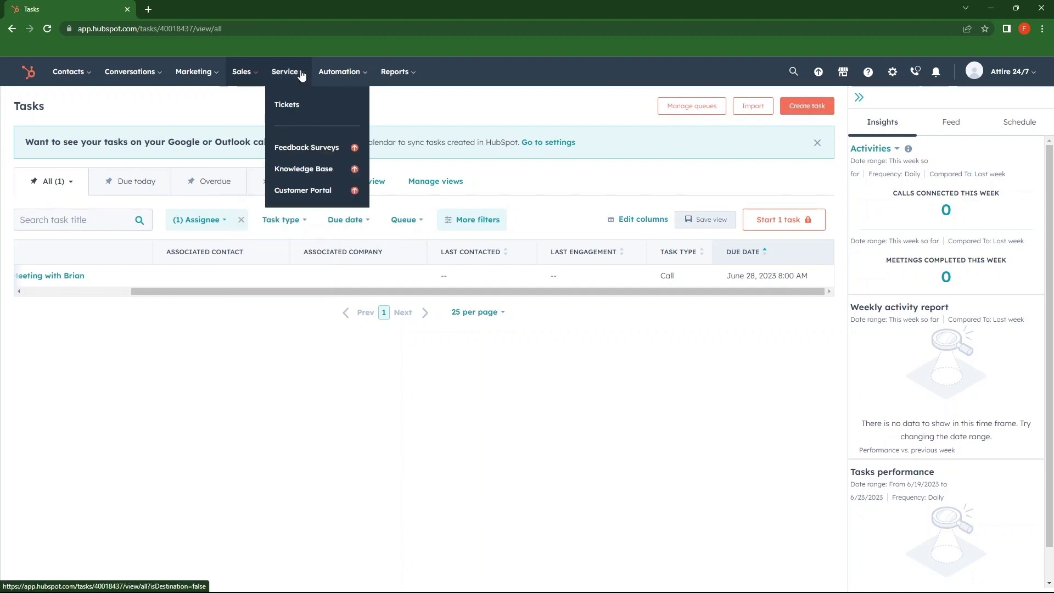
mouse_move(325, 90)
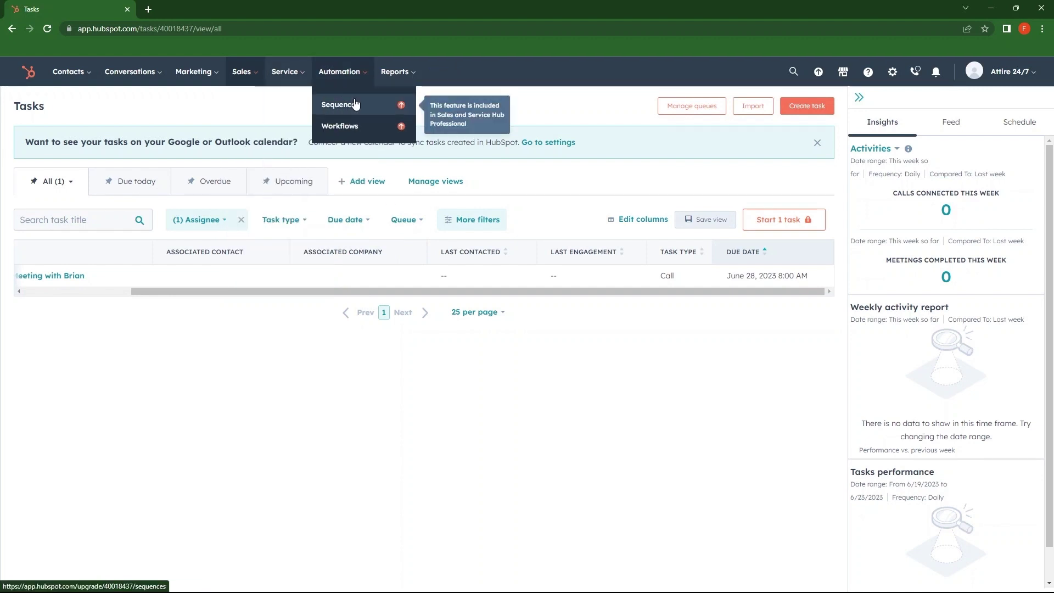
mouse_move(398, 83)
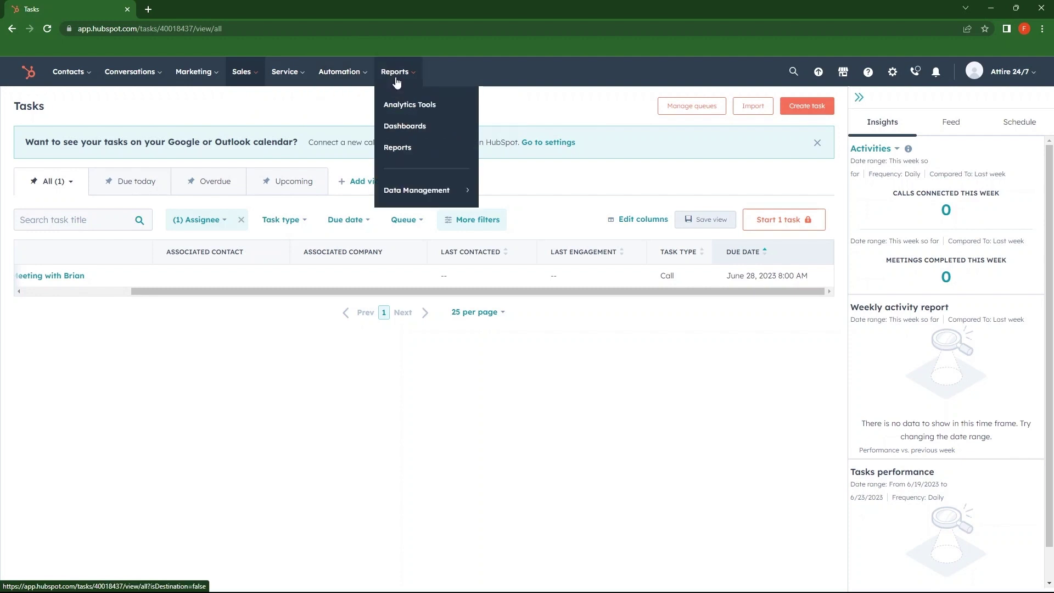
left_click(388, 107)
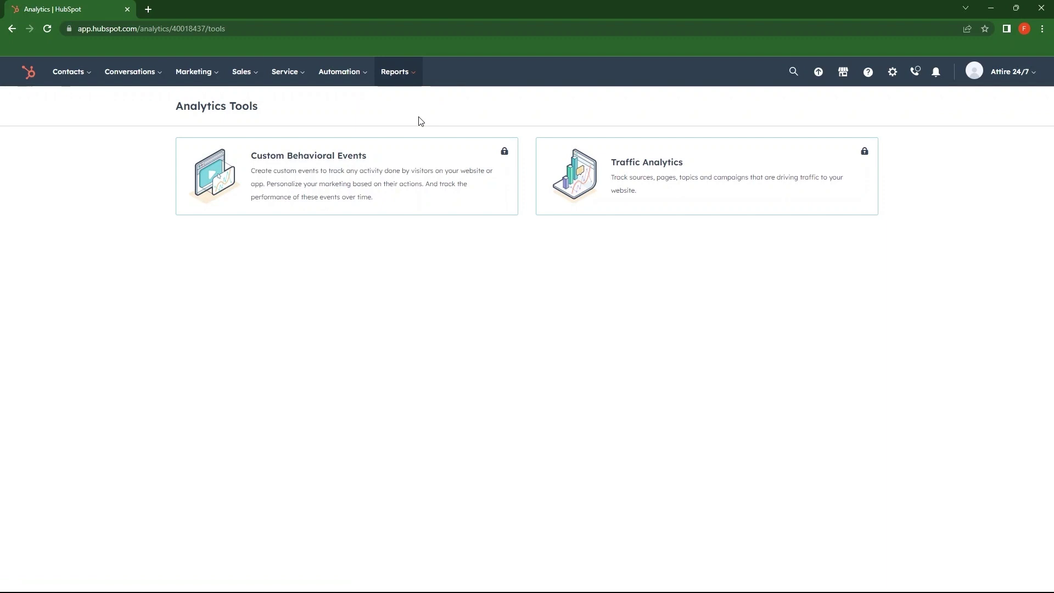
left_click(621, 167)
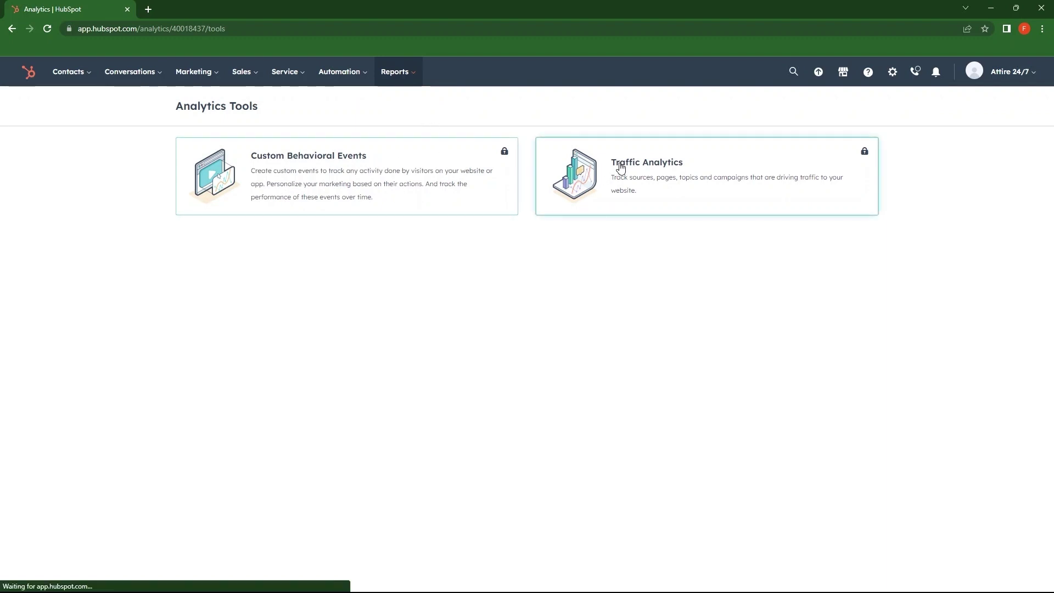
mouse_move(412, 77)
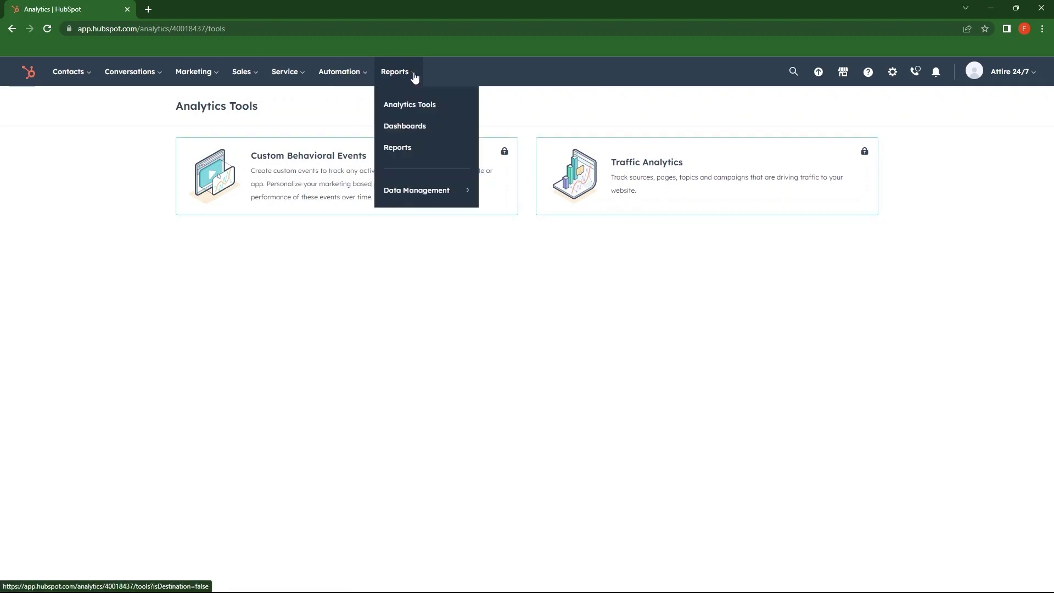
left_click(412, 128)
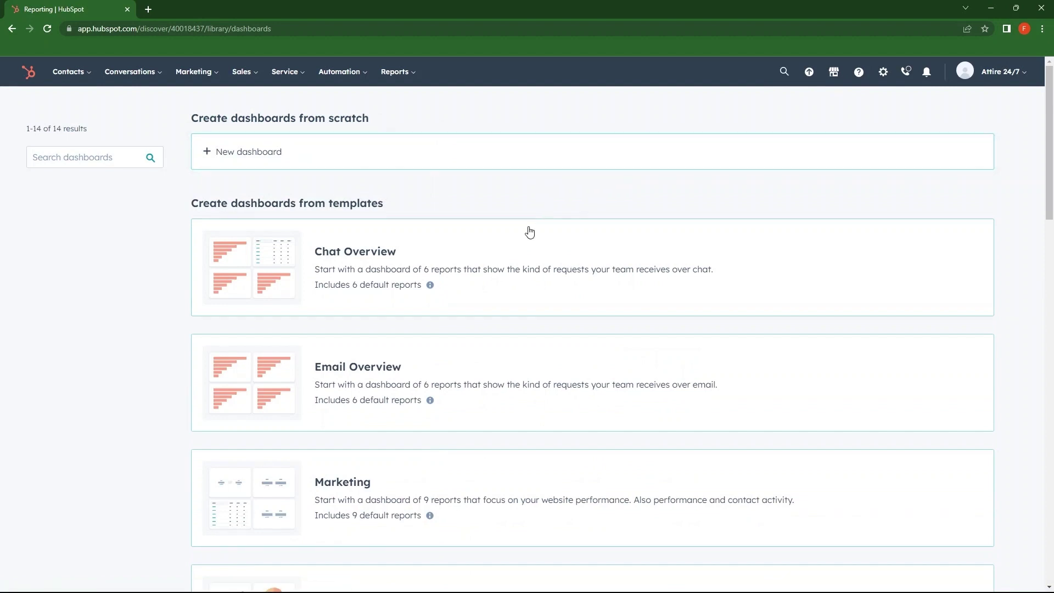
Step: Create a 'Marketing' dashboard from the Marketing template, with Everyone able to view and edit
scroll(376, 254, "down", 2)
scroll(341, 244, "down", 1)
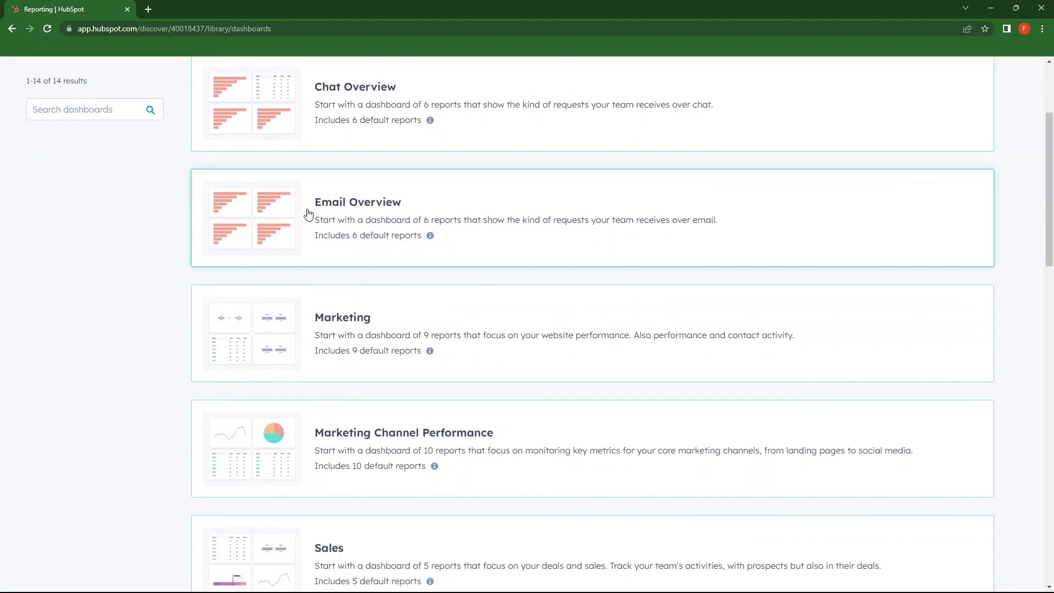
scroll(377, 242, "down", 1)
scroll(419, 288, "down", 2)
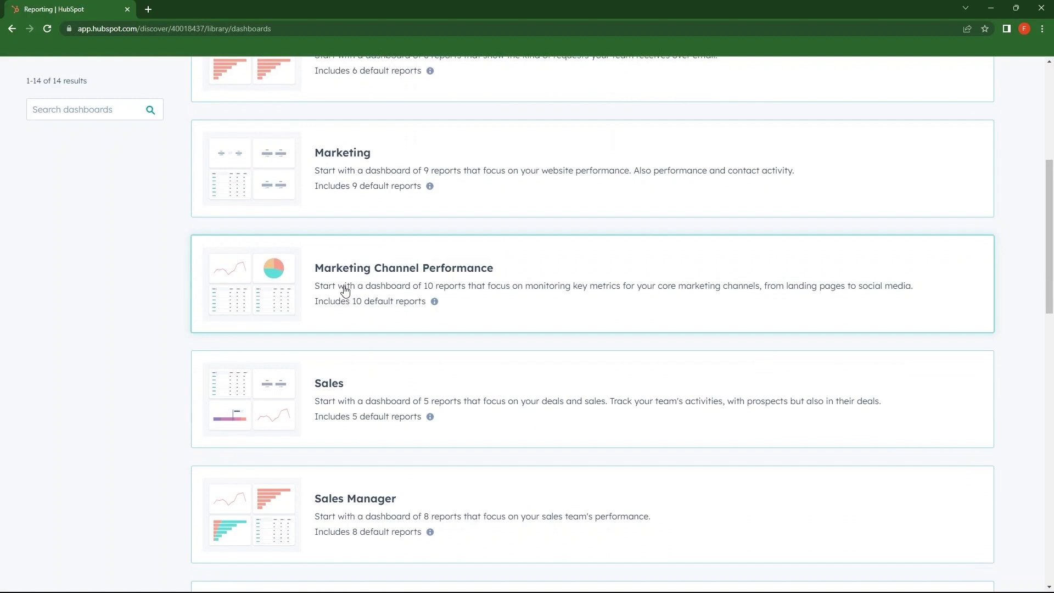
scroll(360, 279, "down", 2)
scroll(344, 297, "down", 2)
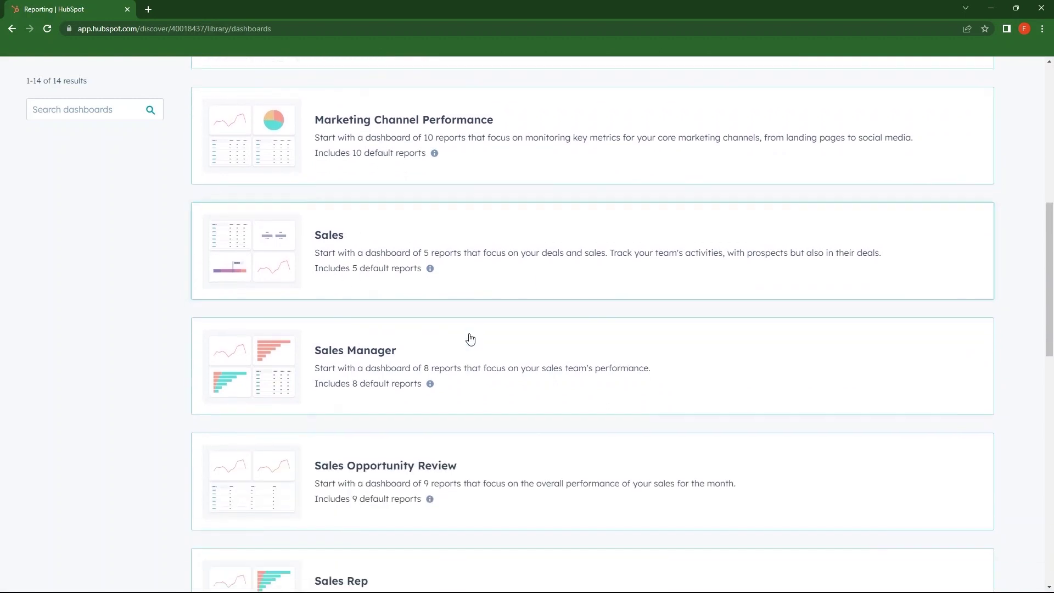
scroll(405, 308, "down", 3)
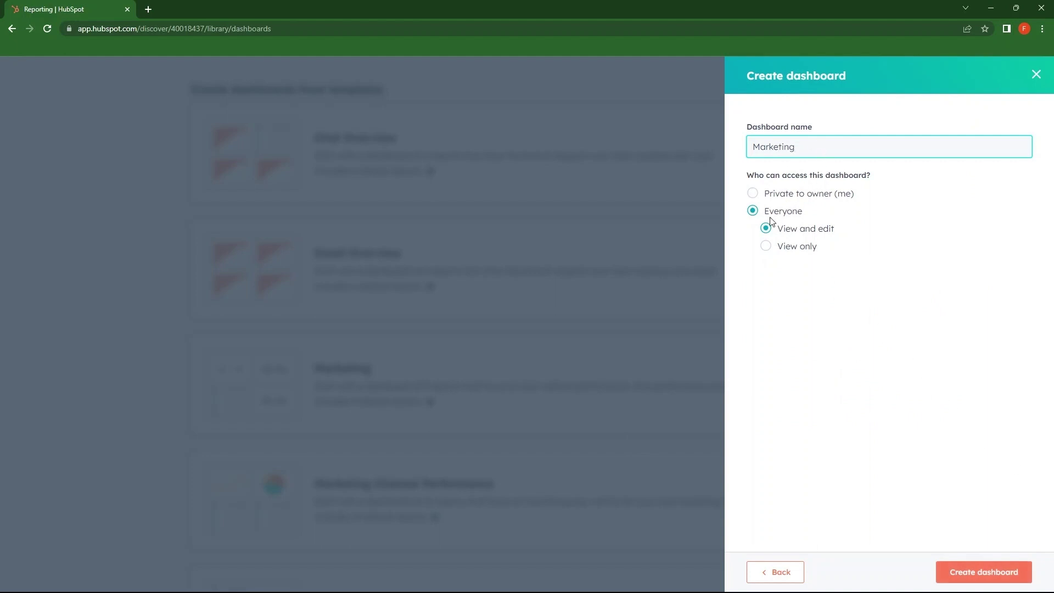
left_click(767, 247)
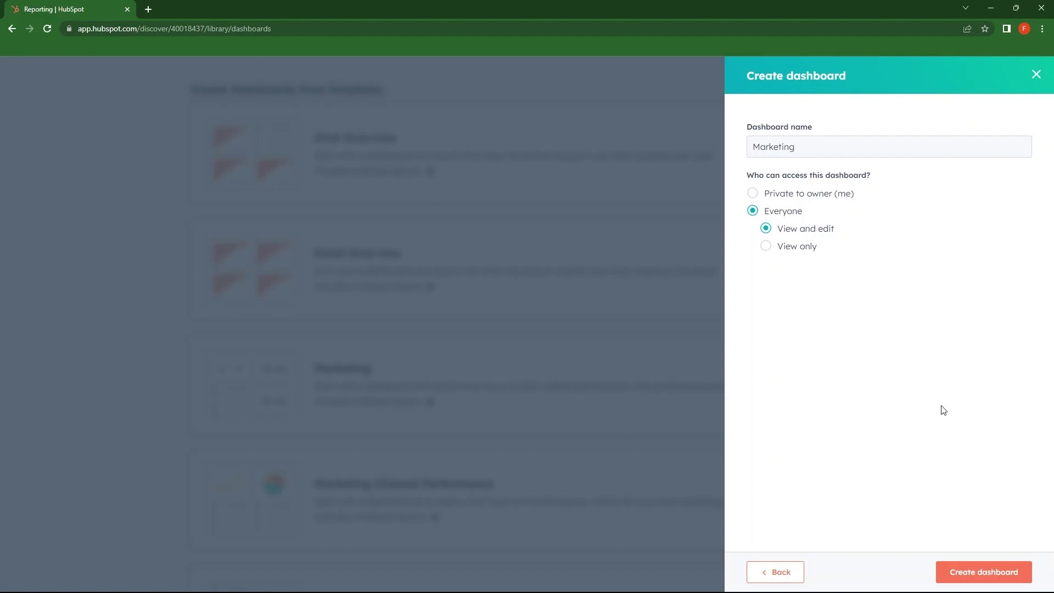
left_click(986, 573)
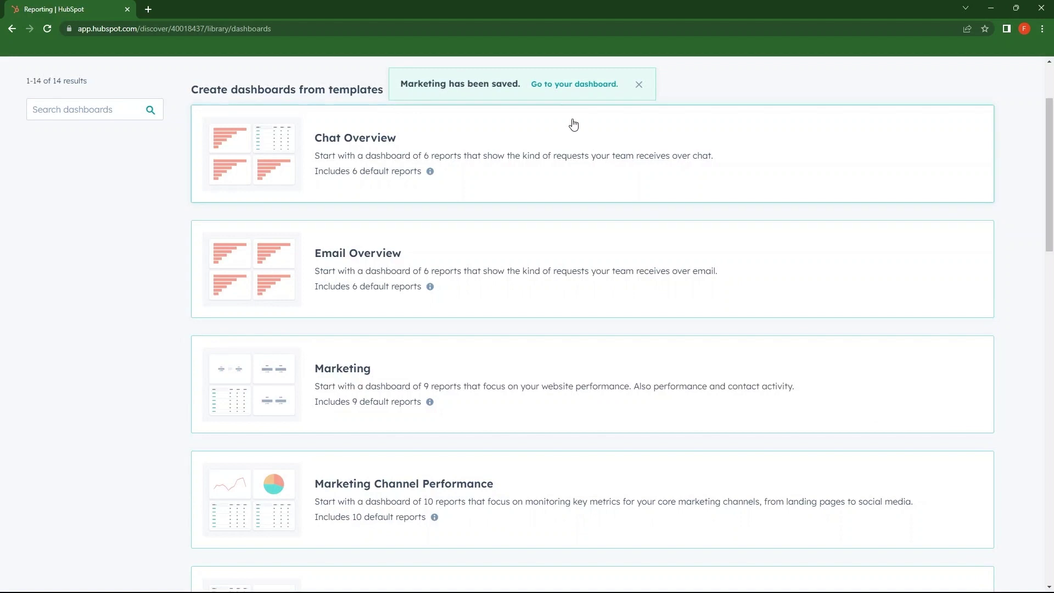
left_click(595, 86)
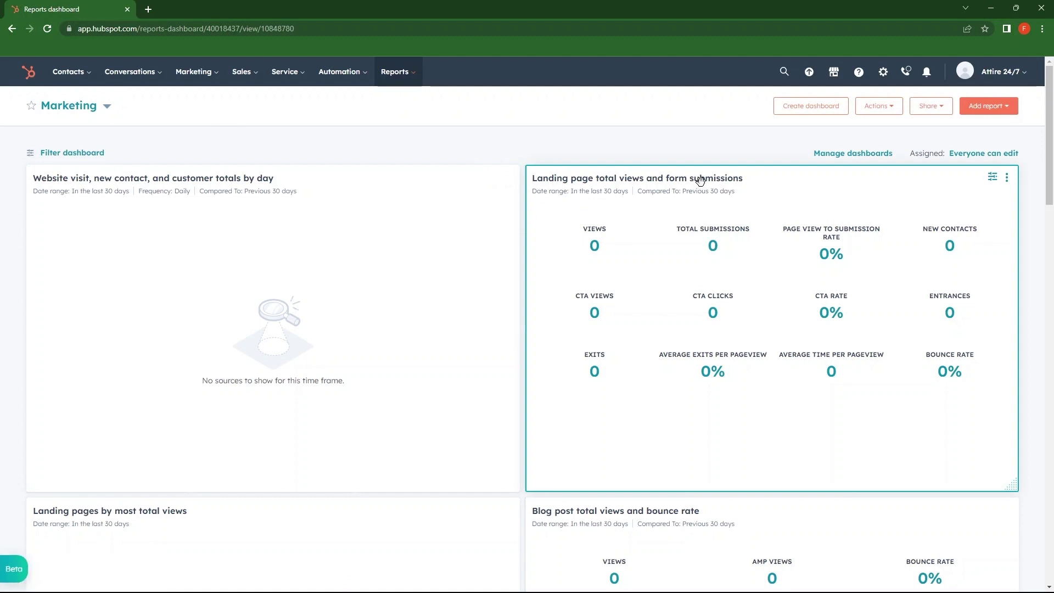
Step: Scroll through all the Marketing dashboard's report cards, then open Manage dashboards
scroll(694, 183, "down", 4)
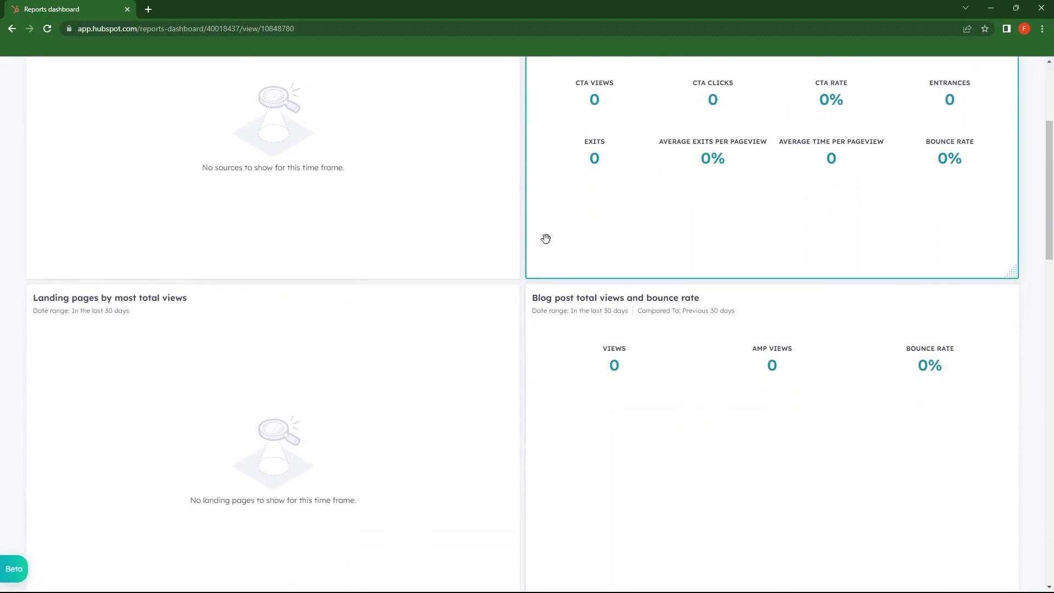
mouse_move(96, 300)
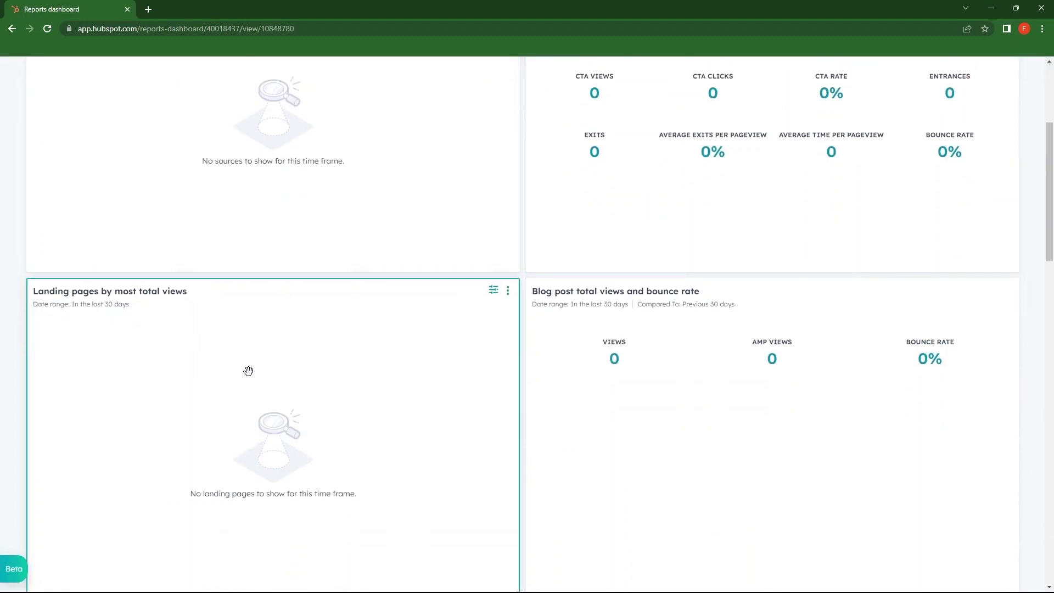
scroll(247, 370, "down", 3)
scroll(556, 273, "down", 4)
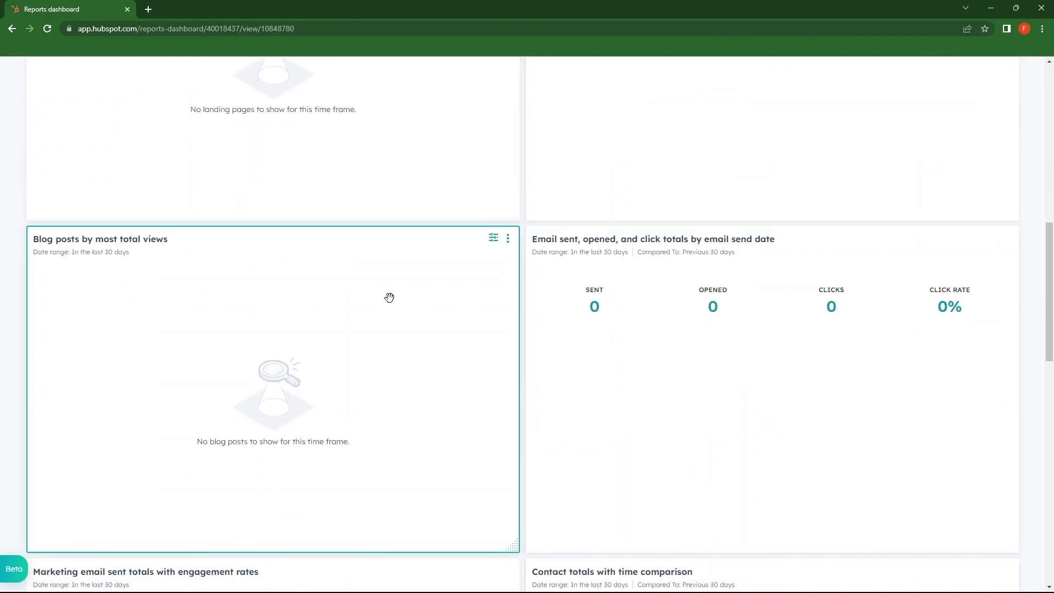
scroll(582, 290, "down", 5)
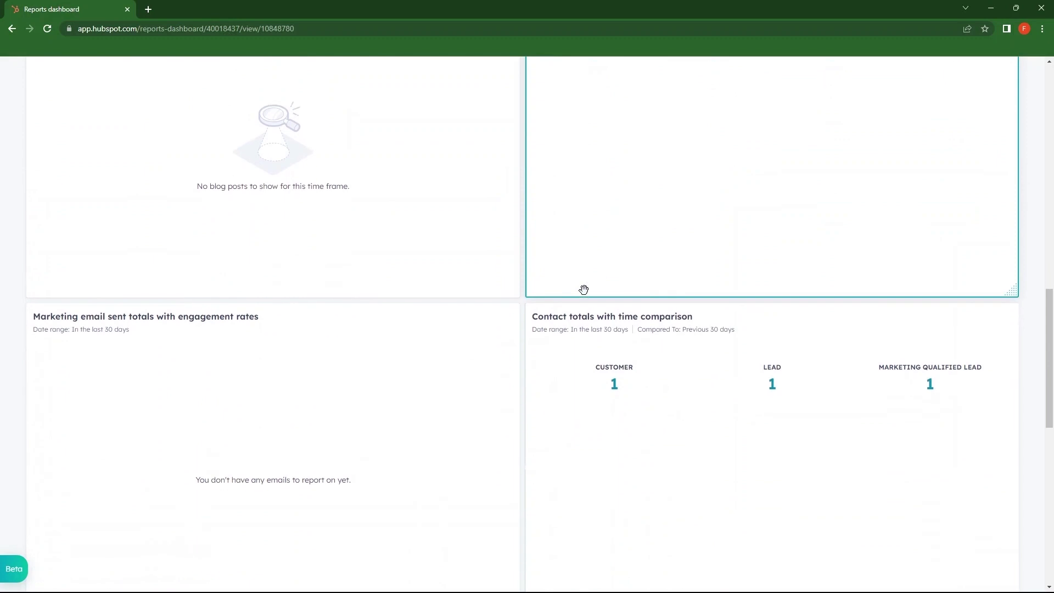
scroll(353, 326, "down", 1)
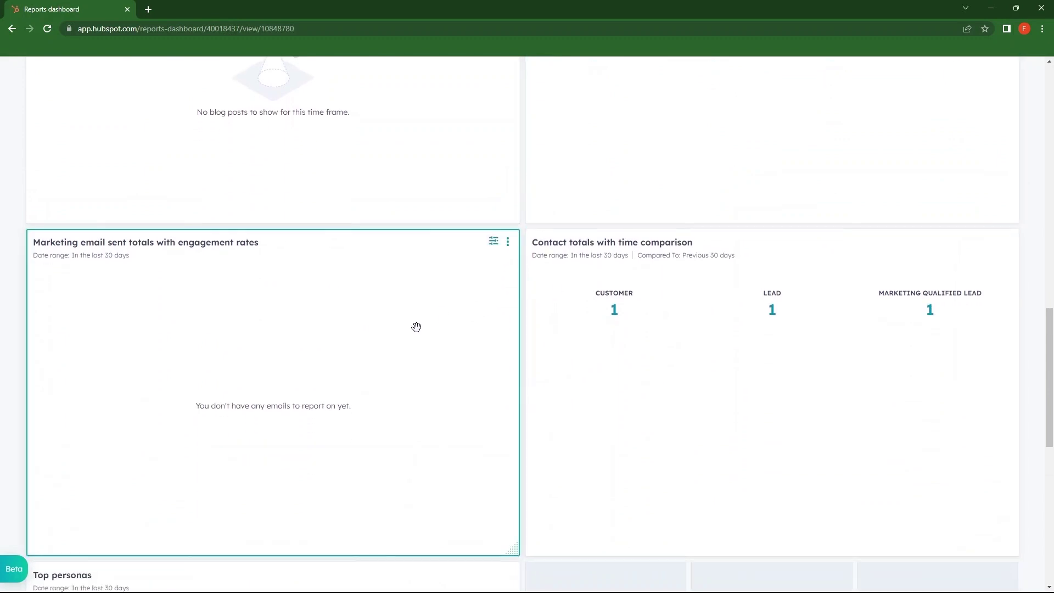
scroll(644, 333, "down", 8)
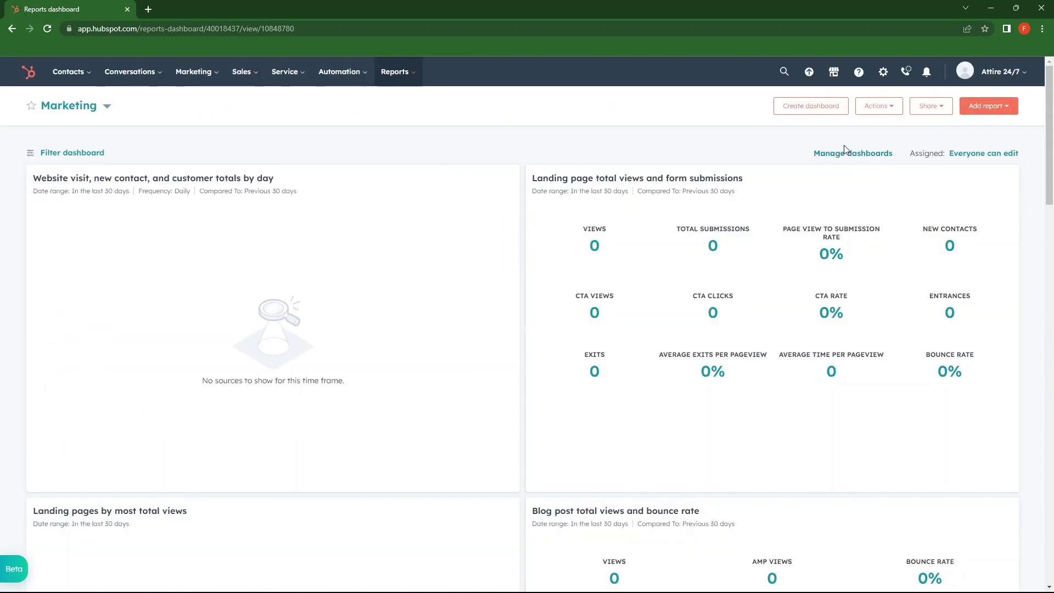
left_click(846, 157)
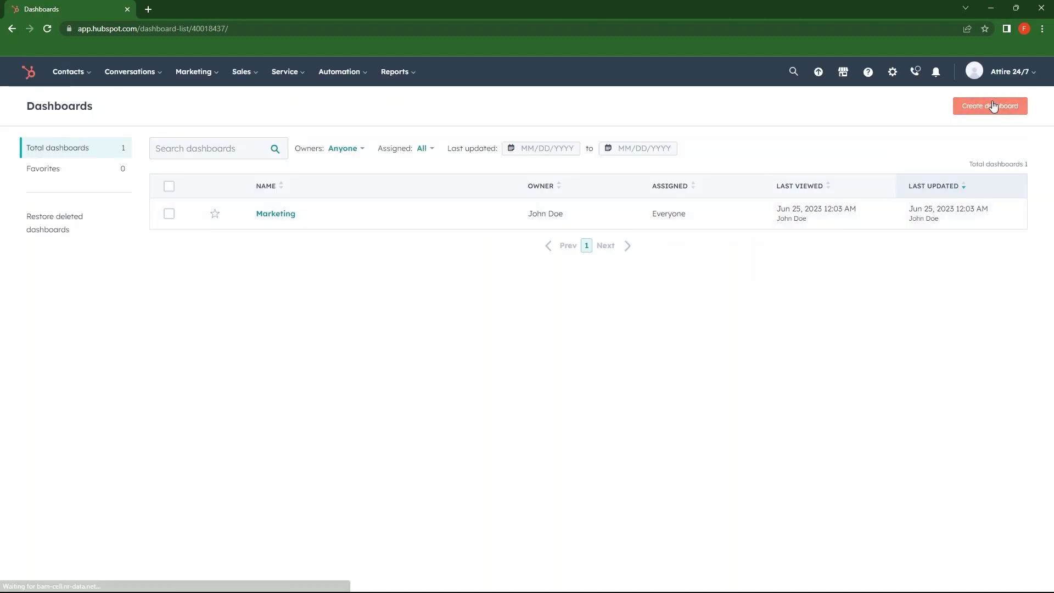
Step: Confirm the Dashboards list shows only the Marketing dashboard, assigned to Everyone
left_click(993, 106)
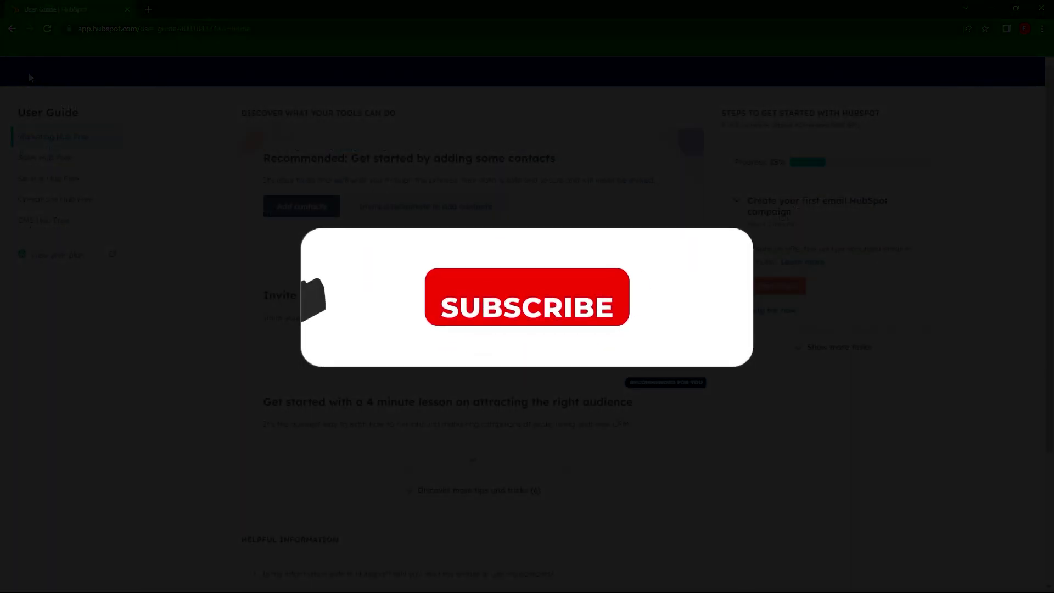